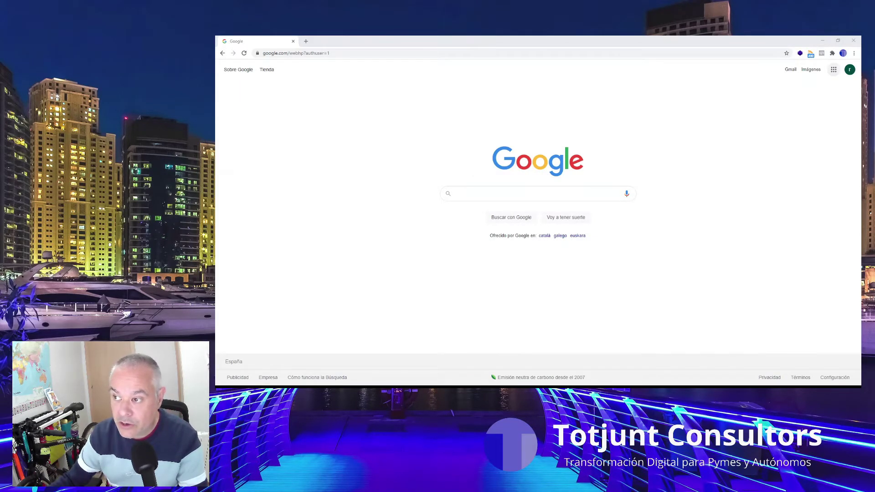
# Step: Open Google Drive from the Google home page and create a folder named "2021 IMÁGENES" in Mi unidad
pyautogui.click(834, 69)
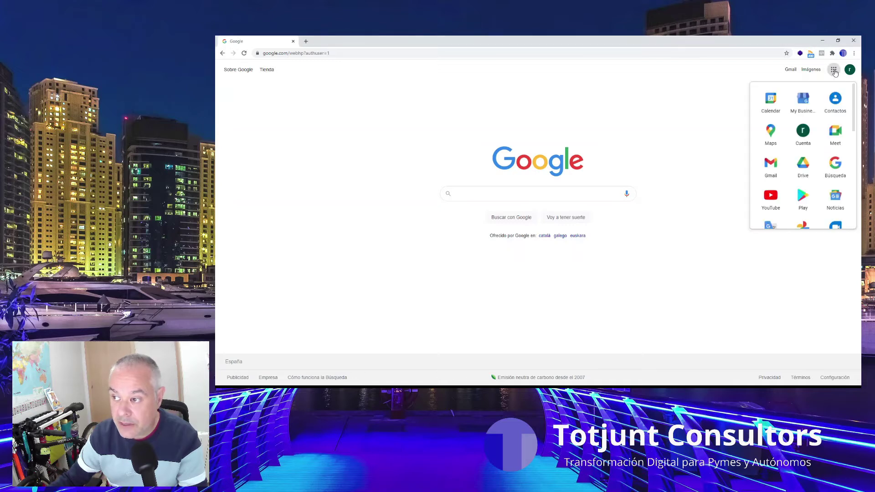
pyautogui.click(805, 167)
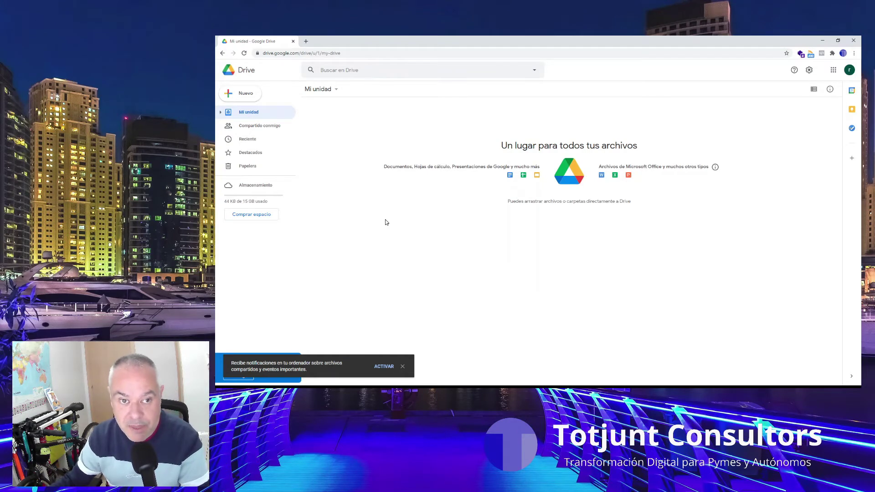
pyautogui.click(238, 95)
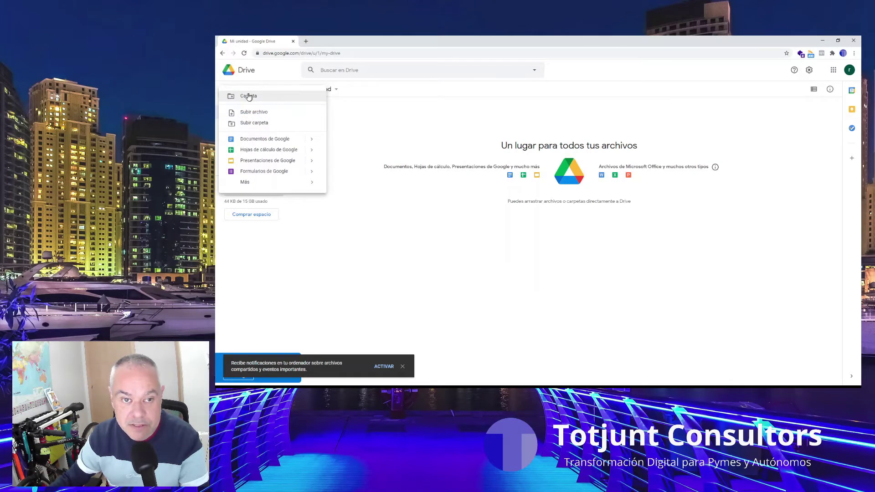
pyautogui.click(249, 96)
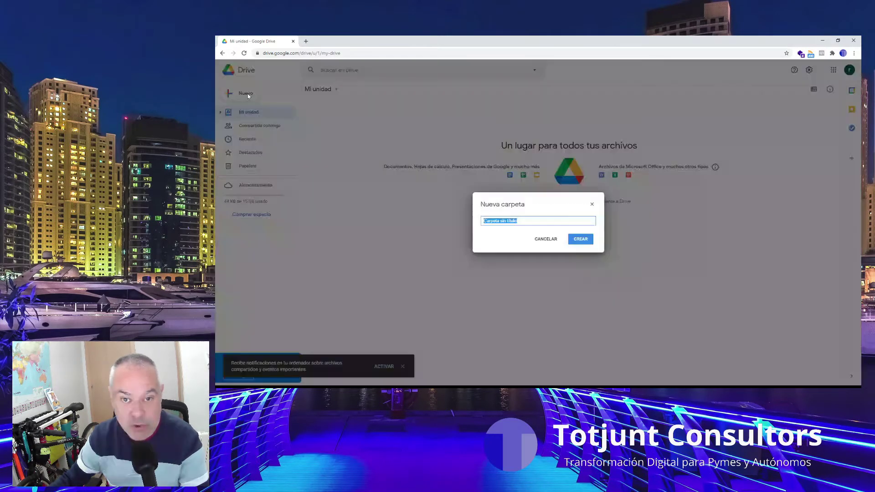
pyautogui.write('20')
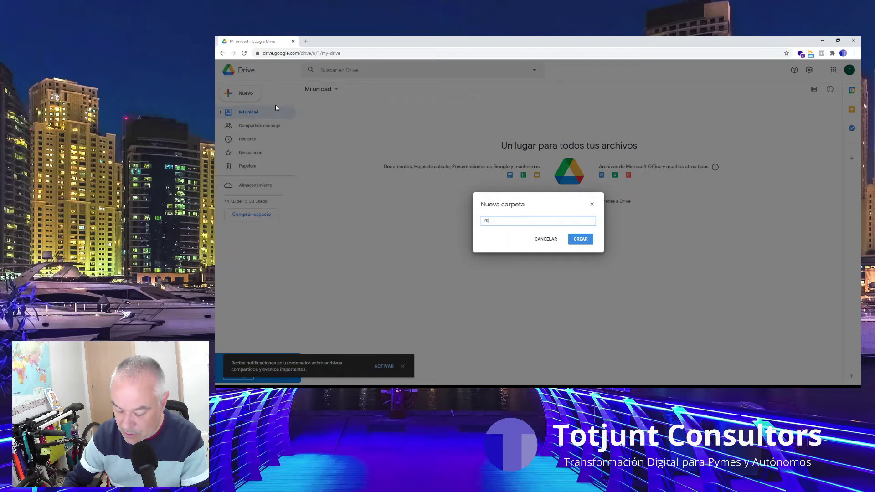
pyautogui.write('21')
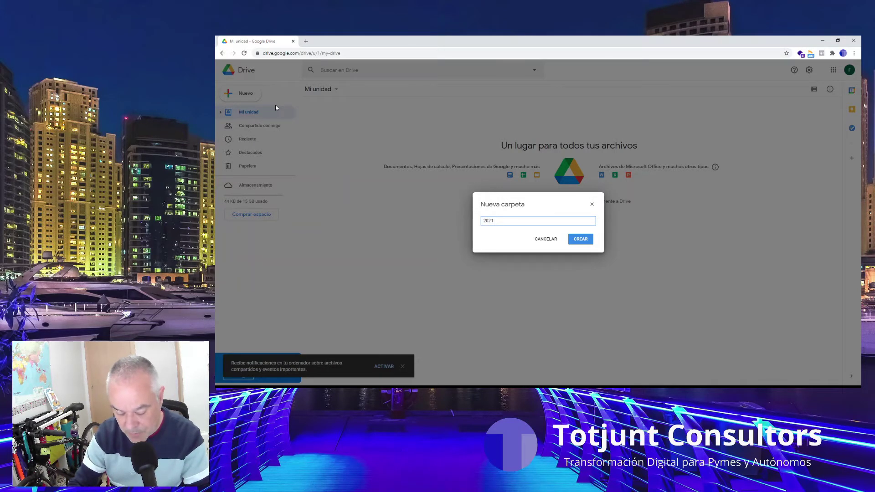
pyautogui.write(' IMÁGENES')
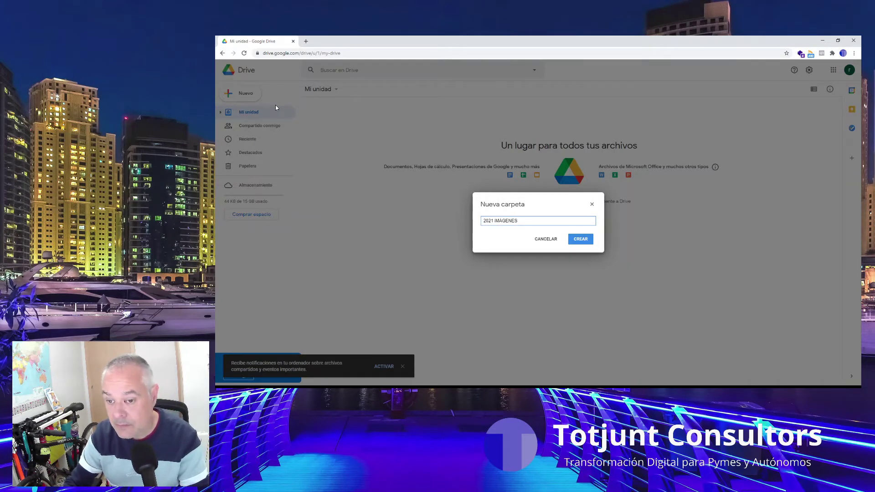
pyautogui.click(580, 239)
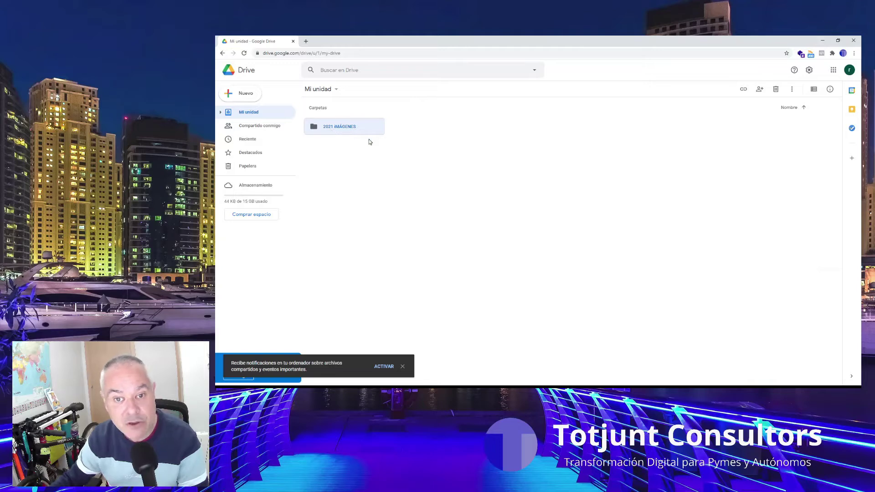
pyautogui.click(245, 94)
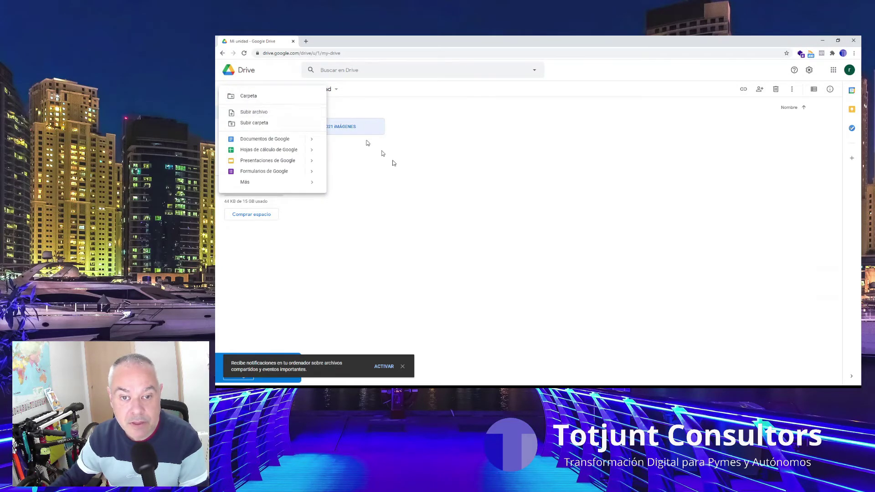
pyautogui.click(382, 151)
pyautogui.click(251, 95)
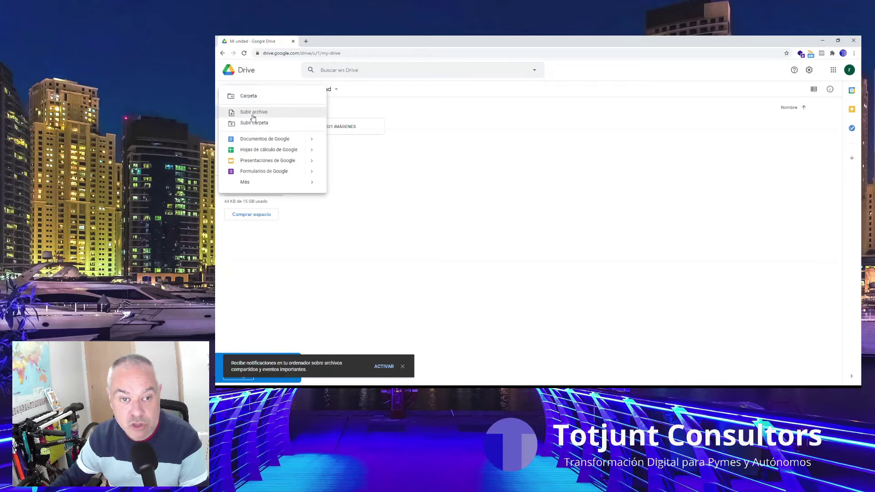
pyautogui.click(382, 177)
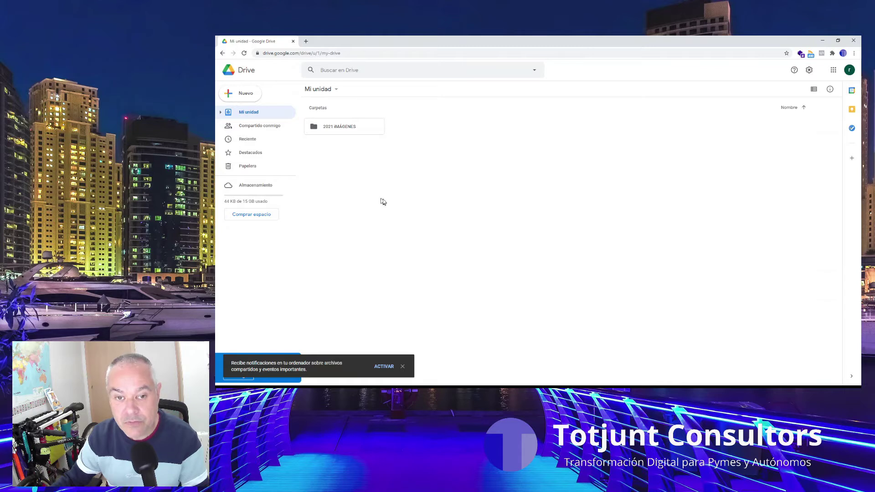
# Step: View the contents of the "2021 IMÁGENES" folder and return to Mi unidad
pyautogui.click(349, 131)
pyautogui.doubleClick(350, 130)
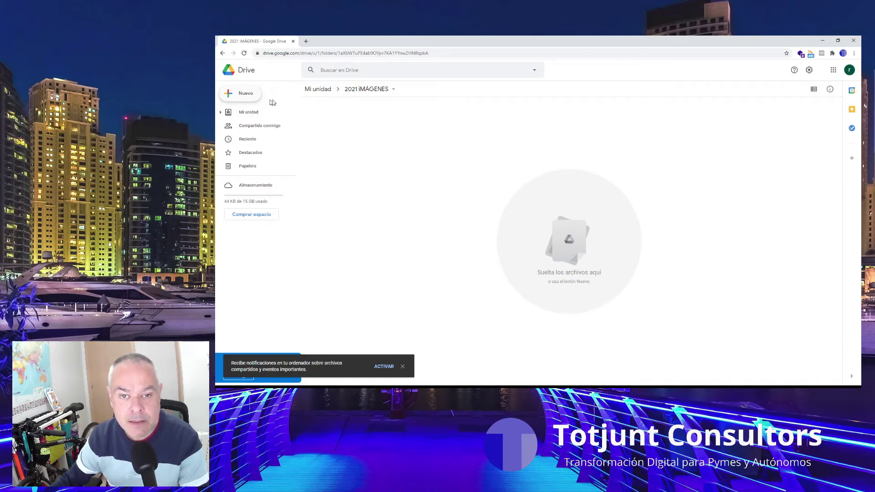
pyautogui.click(319, 92)
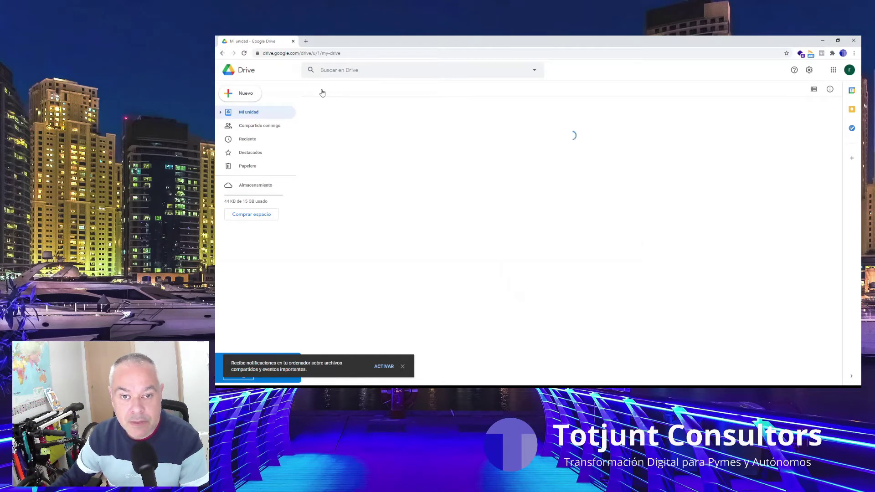
# Step: Create another folder named "documentos" in Mi unidad
pyautogui.click(239, 93)
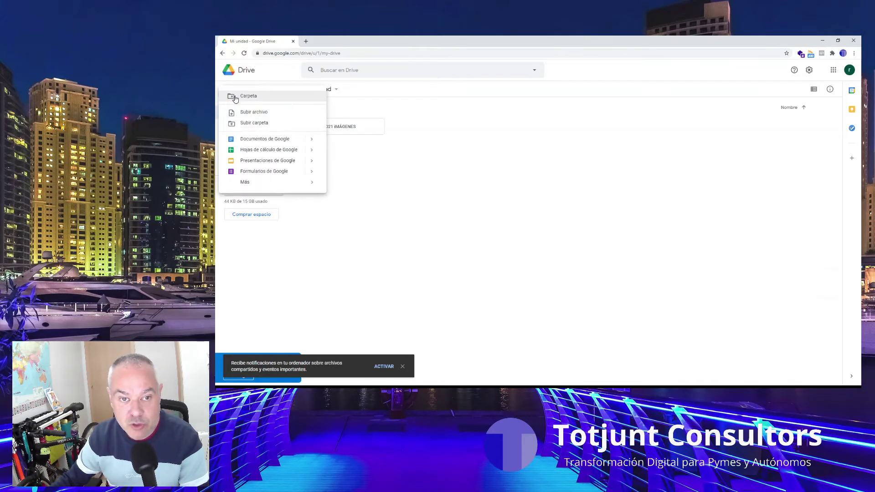
pyautogui.click(252, 96)
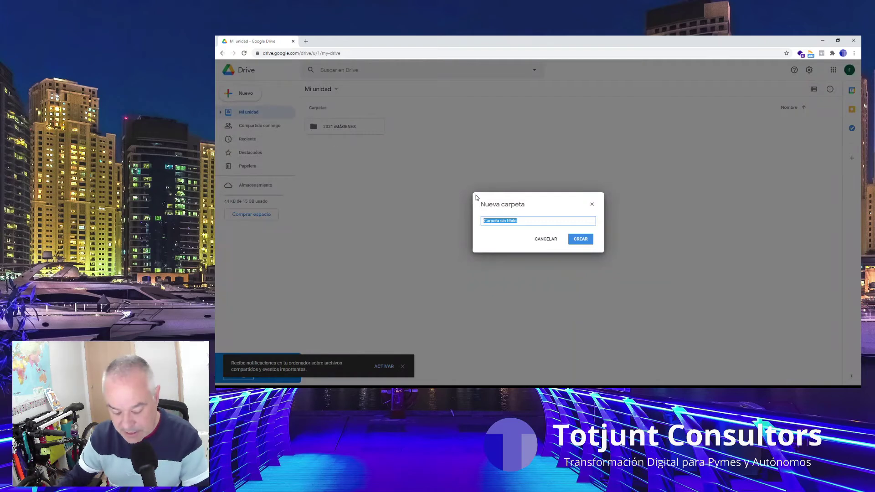
pyautogui.write('documentos')
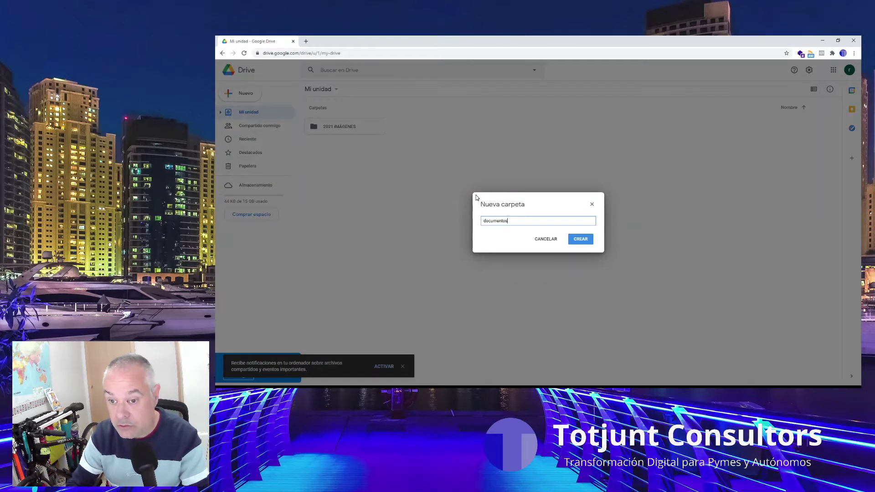
pyautogui.click(582, 241)
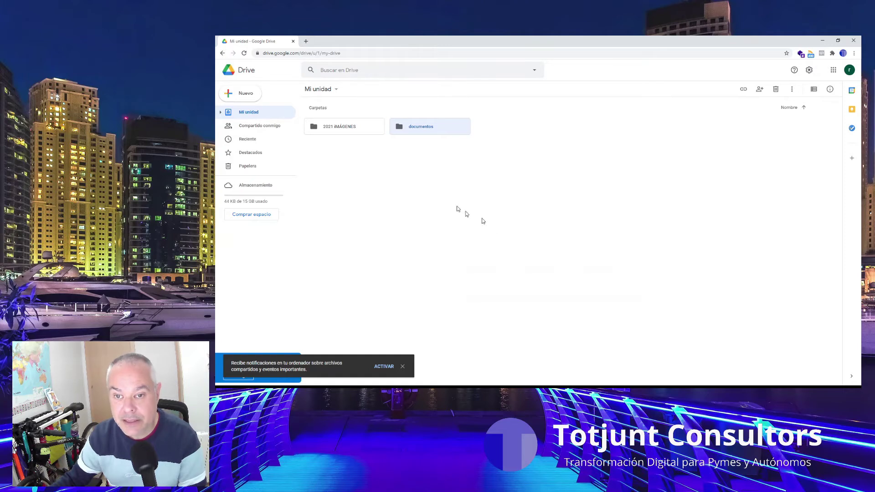
# Step: Open the "documentos" folder and create a blank Google Docs document inside it
pyautogui.doubleClick(429, 130)
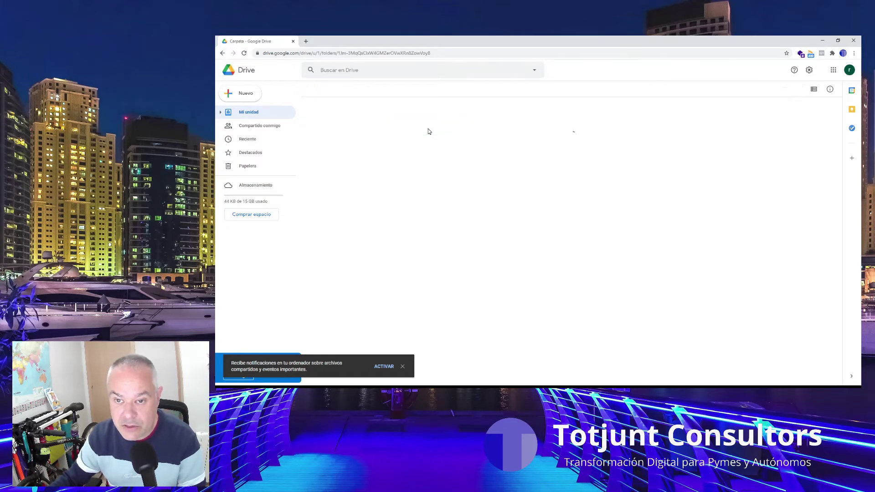
pyautogui.click(248, 97)
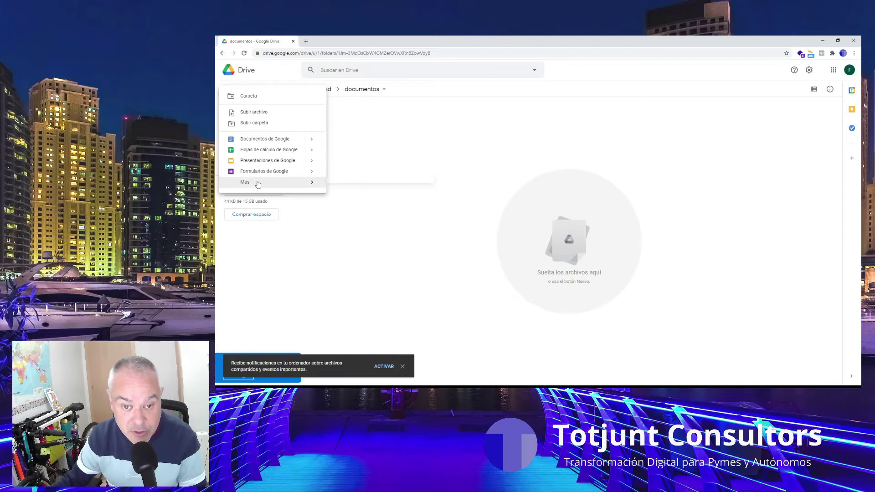
pyautogui.moveTo(258, 185)
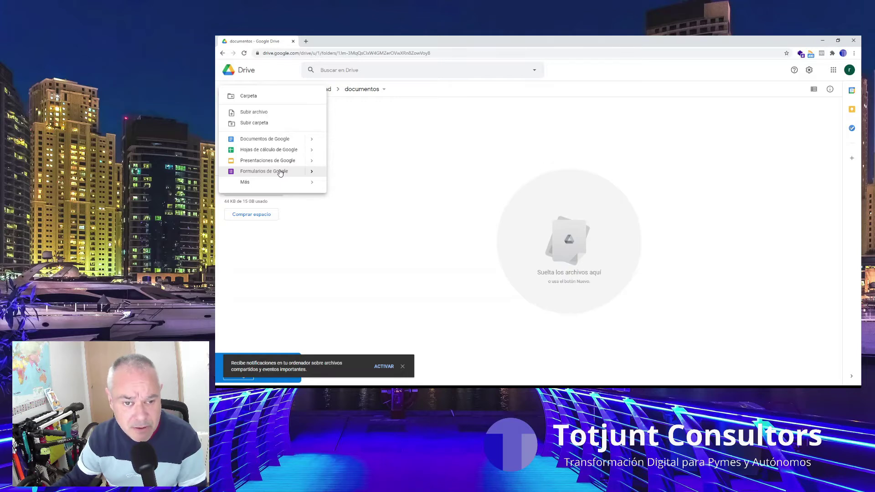
pyautogui.click(276, 141)
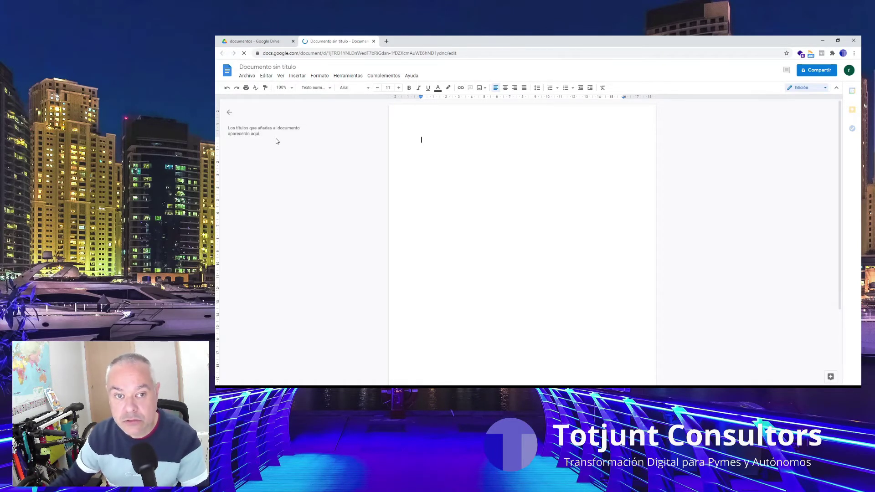
pyautogui.click(382, 116)
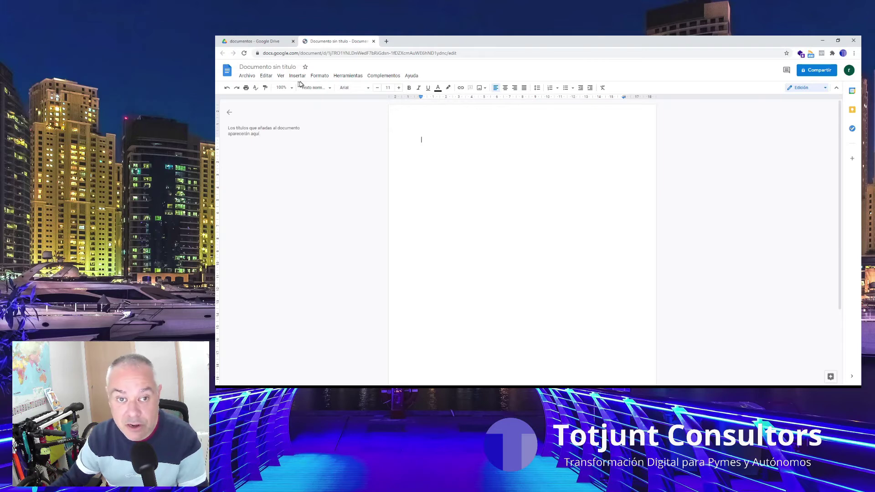
# Step: Rename the untitled document as "ejemplo 1"
pyautogui.click(269, 69)
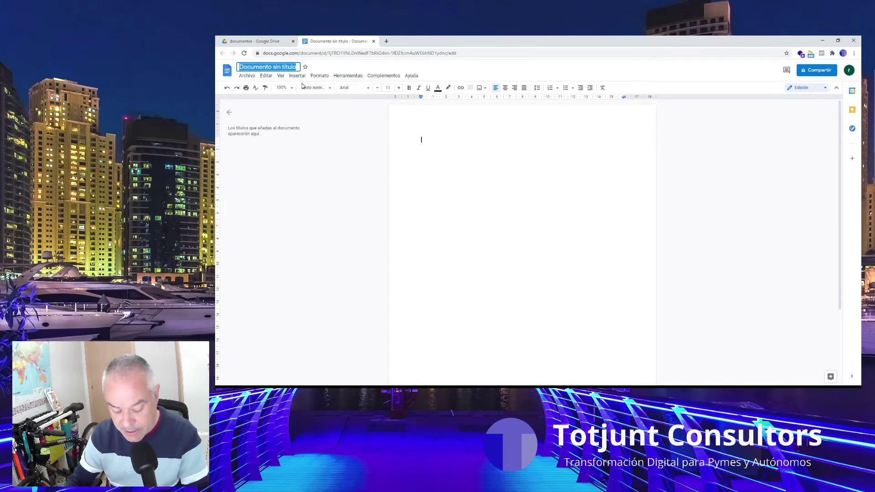
pyautogui.write('ejem1')
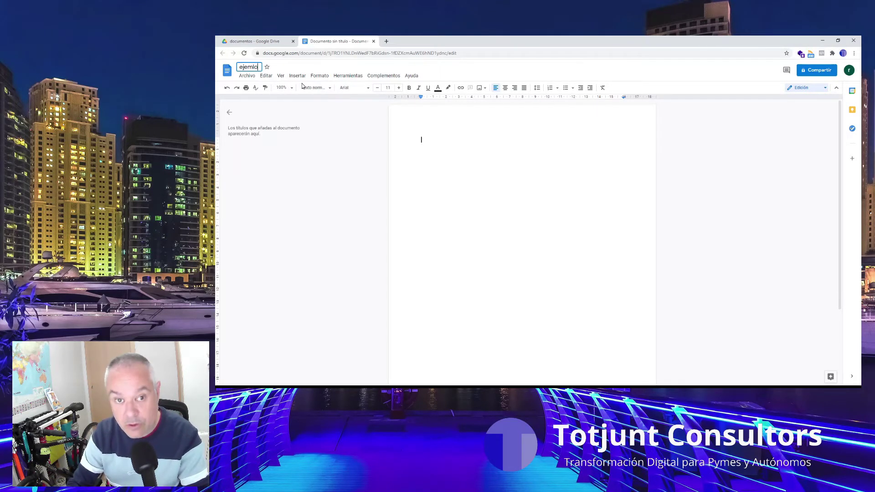
pyautogui.press('BackSpace')
pyautogui.write('plo 1')
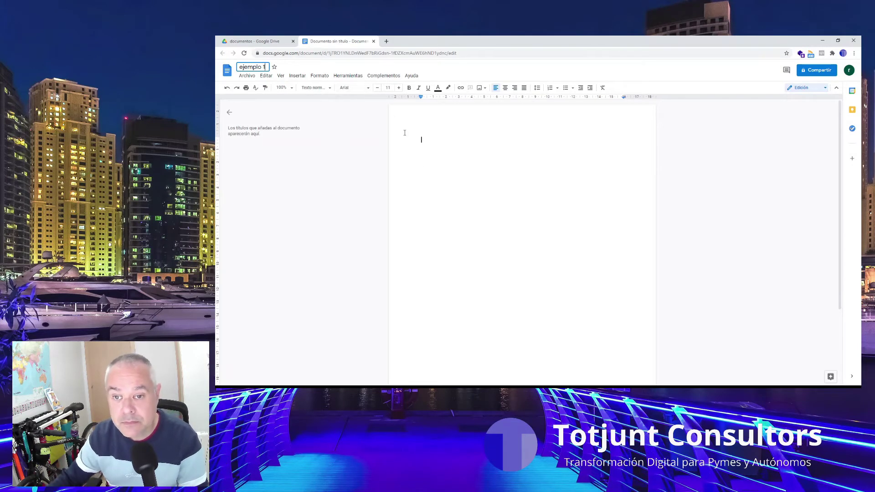
pyautogui.press('Return')
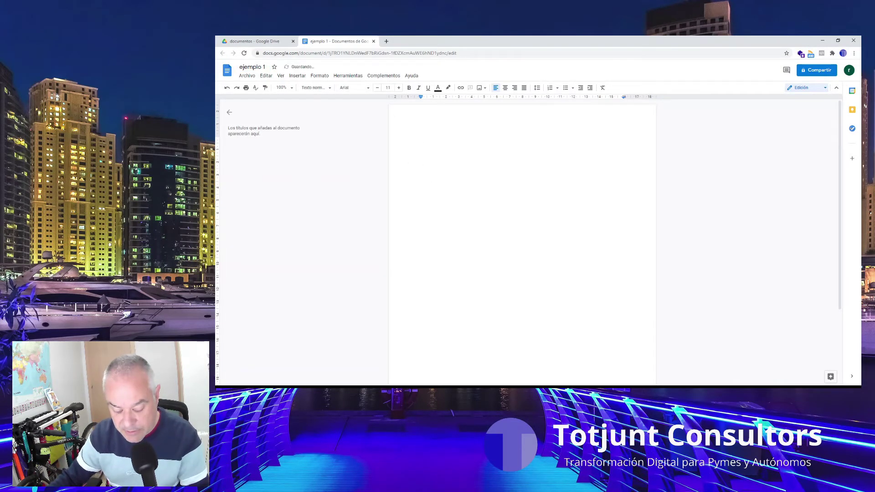
# Step: Write the title "Ejemplo 1" on the first line of the document and centre it
pyautogui.write('Ejemplo 1')
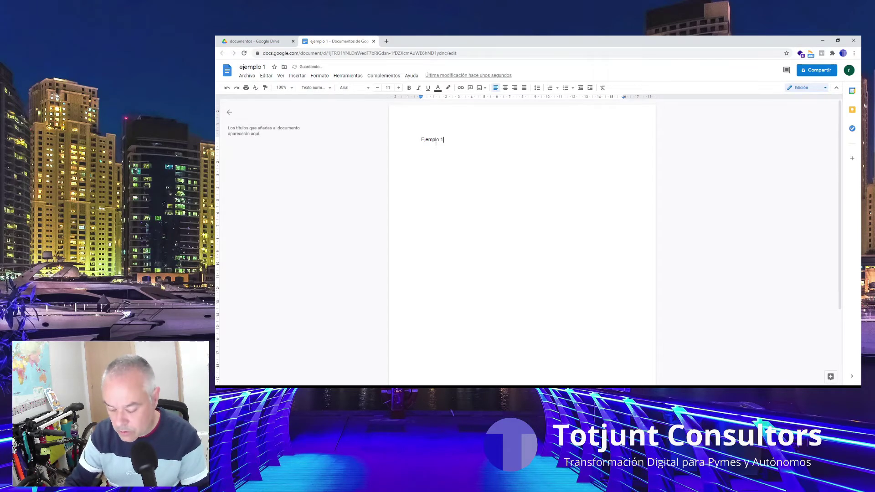
pyautogui.hotkey('ctrl', 'a')
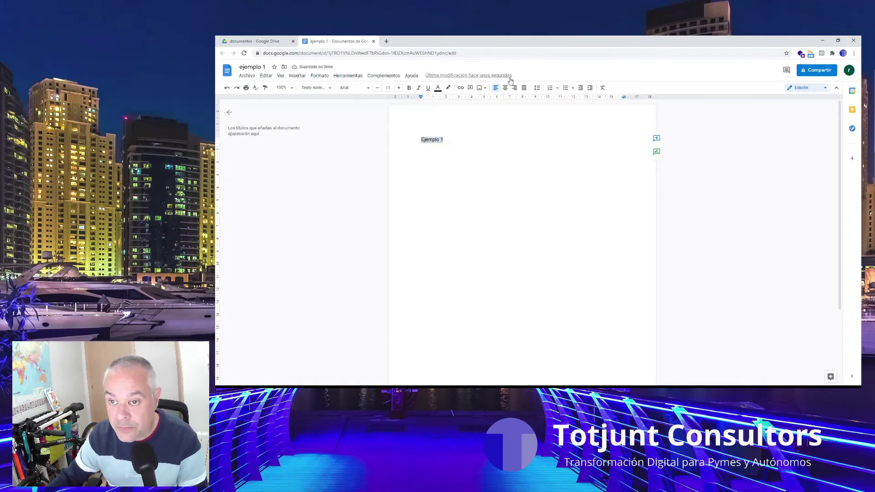
pyautogui.click(505, 88)
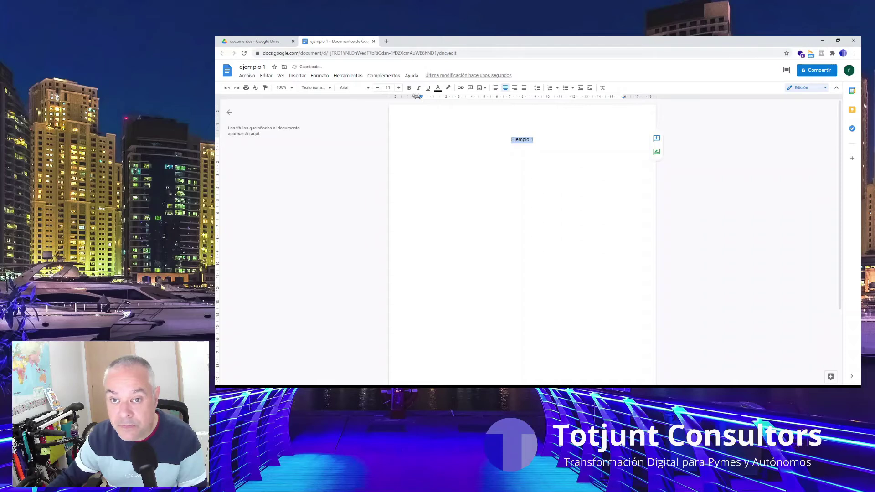
# Step: Increase the title's font size to 20 and make it bold and underlined
pyautogui.click(398, 88)
pyautogui.click(398, 87)
pyautogui.click(398, 87)
pyautogui.click(399, 87)
pyautogui.click(399, 87)
pyautogui.click(398, 87)
pyautogui.click(398, 88)
pyautogui.click(398, 87)
pyautogui.click(409, 87)
pyautogui.click(428, 87)
# Step: Start a body paragraph two lines below the title, formatted as justified, size 20, without bold or underline
pyautogui.click(524, 175)
pyautogui.press('Return')
pyautogui.press('Return')
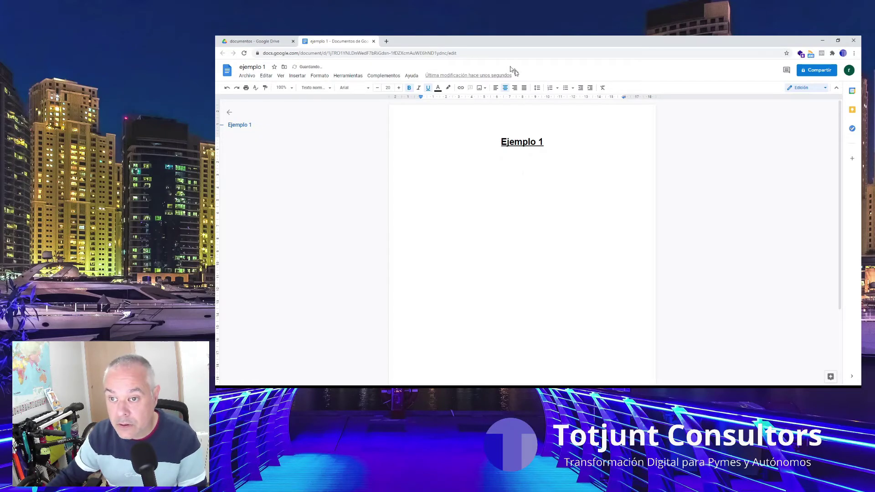
pyautogui.click(385, 89)
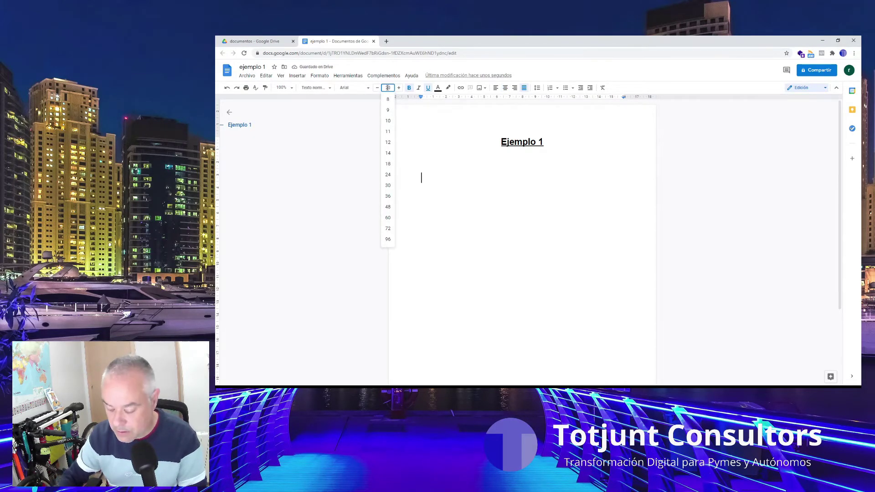
pyautogui.write('20')
pyautogui.press('Return')
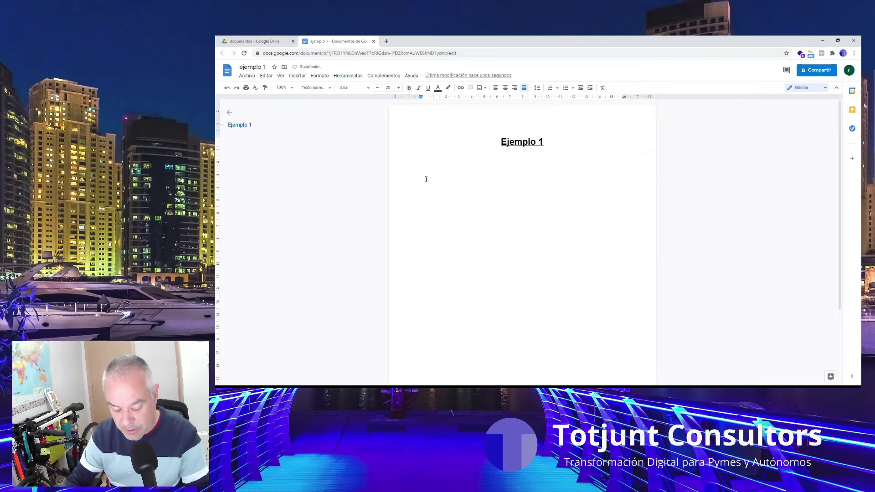
# Step: Write the body text "Escribir lo que yo quiera" below the title
pyautogui.write('Escri')
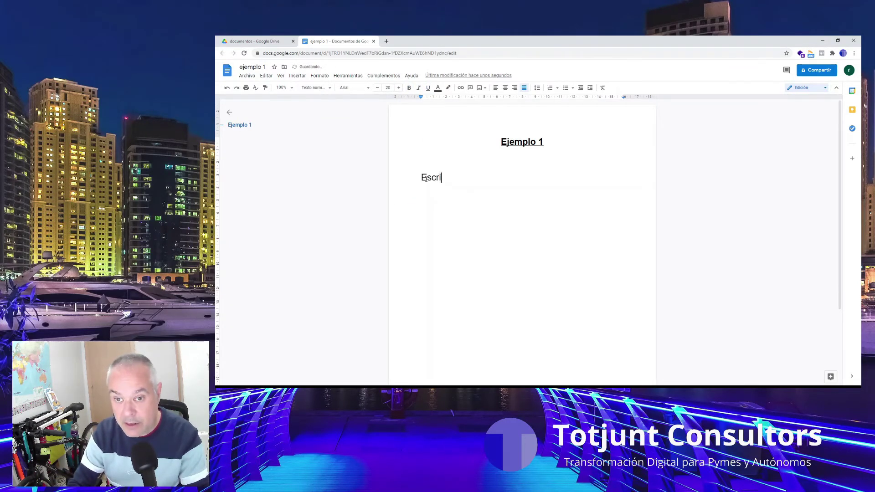
pyautogui.write('bir lo que ')
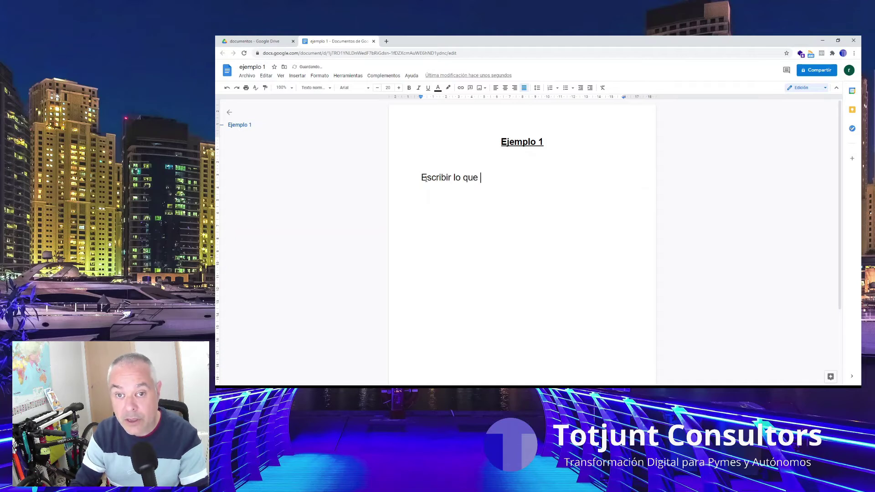
pyautogui.write('yo quiera')
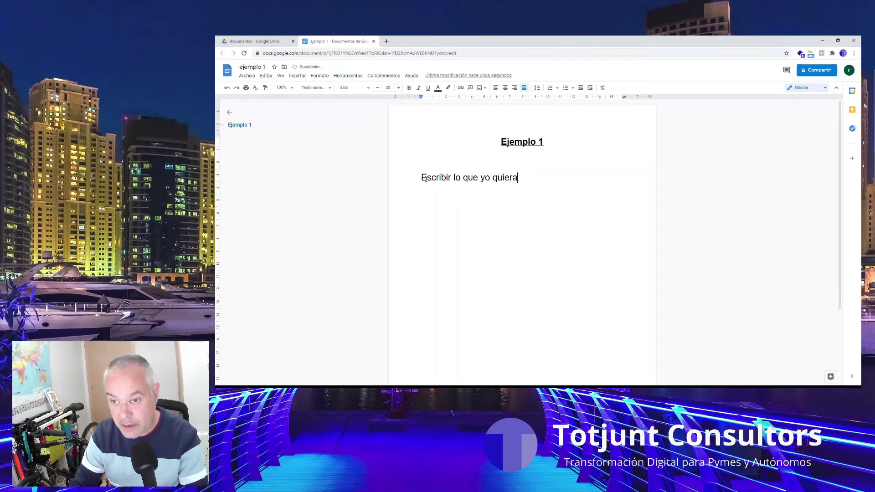
# Step: Reduce the font size of the body text "Escribir lo que yo quiera" to 12
pyautogui.hotkey('shift', 'Home')
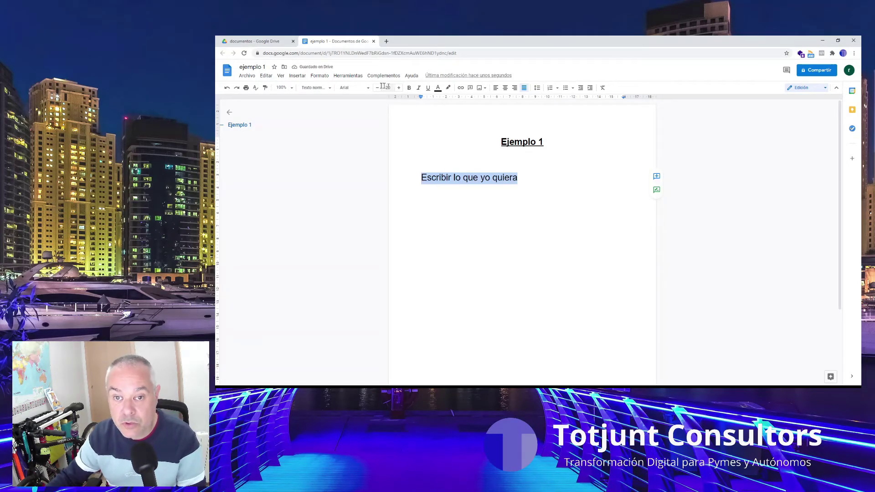
pyautogui.click(378, 88)
pyautogui.click(378, 88)
pyautogui.click(378, 88)
pyautogui.click(379, 90)
pyautogui.click(379, 90)
pyautogui.click(379, 90)
pyautogui.click(380, 91)
pyautogui.click(380, 90)
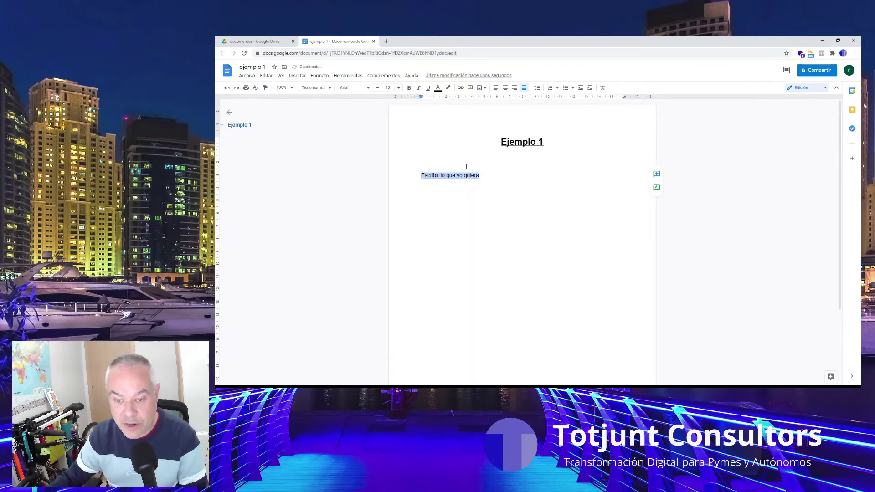
# Step: Paste the sentence "Escribir lo que yo quiera" repeatedly to build a justified paragraph about eight lines long
pyautogui.hotkey('ctrl', 'v')
pyautogui.hotkey('ctrl', 'v')
pyautogui.hotkey('ctrl', 'v')
pyautogui.hotkey('ctrl', 'v')
pyautogui.hotkey('ctrl', 'v')
pyautogui.hotkey('ctrl', 'v')
pyautogui.hotkey('ctrl', 'v')
pyautogui.hotkey('ctrl', 'v')
pyautogui.hotkey('ctrl', 'v')
pyautogui.hotkey('ctrl', 'v')
pyautogui.hotkey('ctrl', 'v')
pyautogui.hotkey('ctrl', 'v')
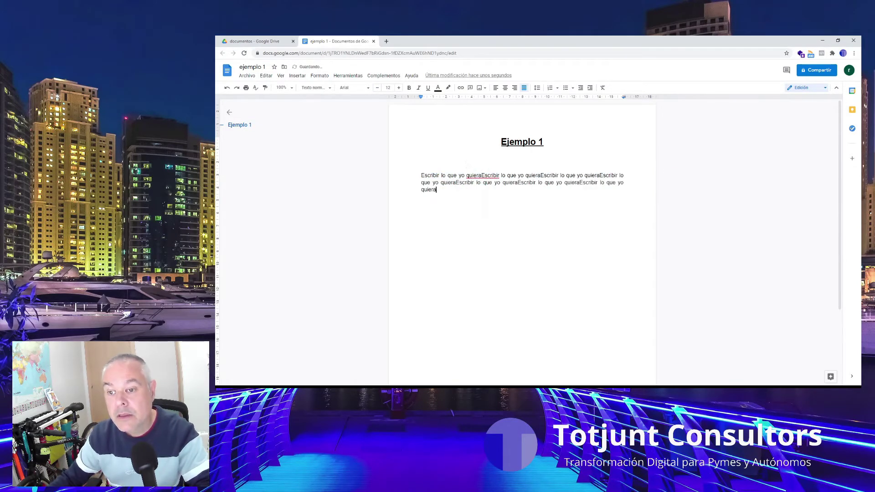
pyautogui.hotkey('ctrl', 'v')
pyautogui.hotkey('ctrl', 'v')
pyautogui.hotkey('ctrl', 'v')
pyautogui.hotkey('ctrl', 'v')
pyautogui.hotkey('ctrl', 'v')
pyautogui.hotkey('ctrl', 'v')
pyautogui.hotkey('ctrl', 'v')
pyautogui.hotkey('ctrl', 'v')
pyautogui.hotkey('ctrl', 'v')
pyautogui.hotkey('ctrl', 'v')
pyautogui.hotkey('ctrl', 'v')
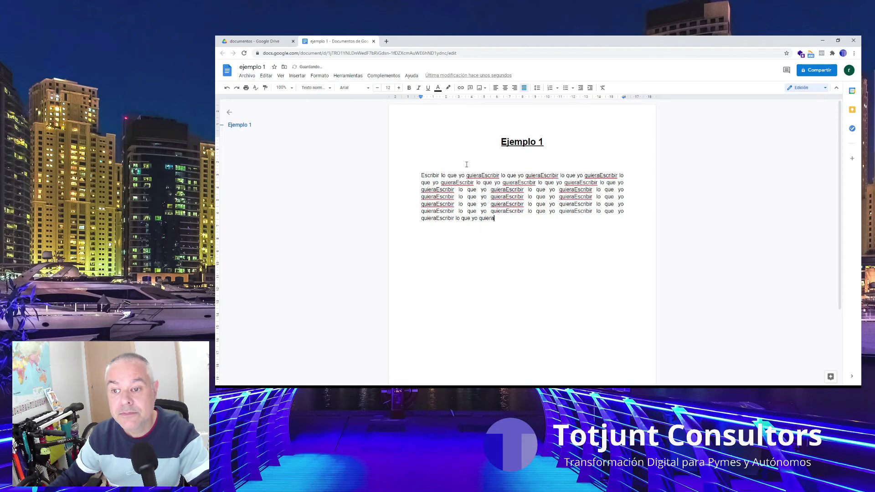
# Step: Add a new line below the paragraph and insert a table with 3 columns and 6 rows
pyautogui.click(299, 78)
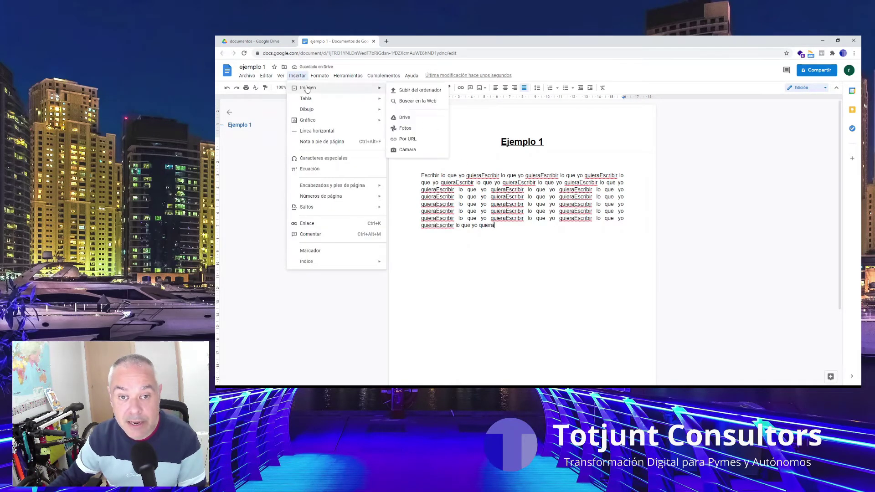
pyautogui.click(511, 228)
pyautogui.press('Return')
pyautogui.click(297, 76)
pyautogui.moveTo(325, 100)
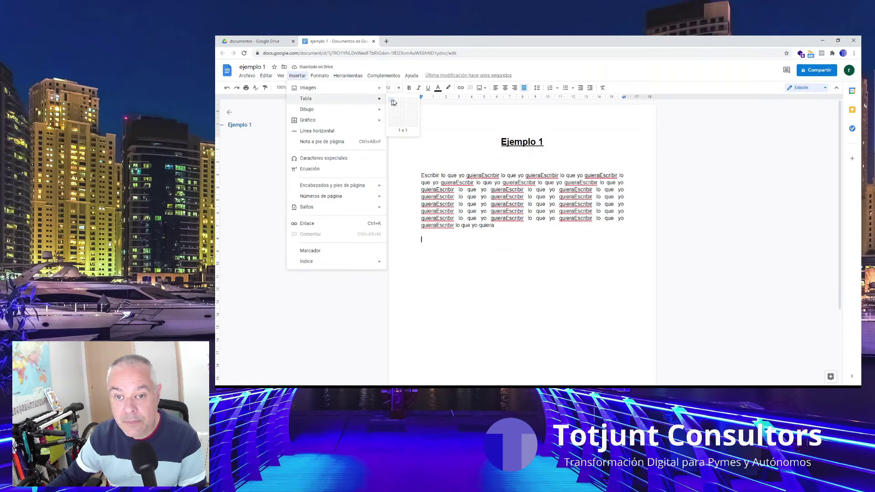
pyautogui.click(404, 131)
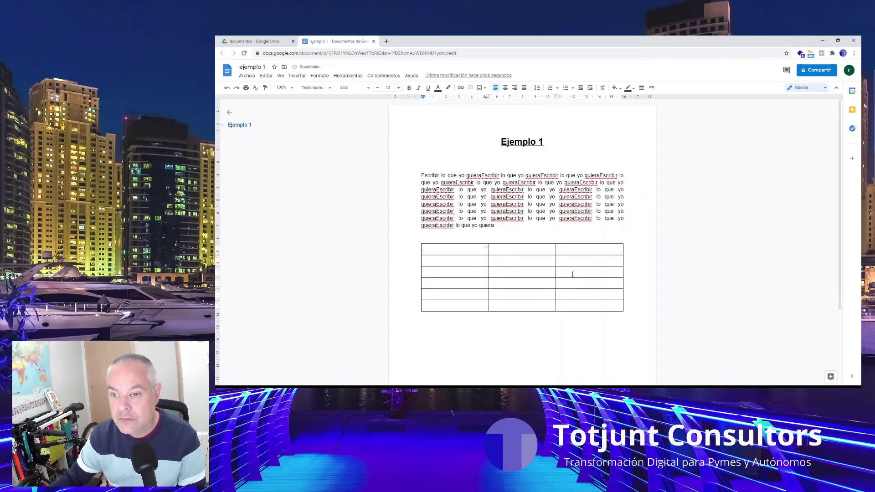
pyautogui.scroll(-3, 570, 277)
pyautogui.scroll(3, 567, 280)
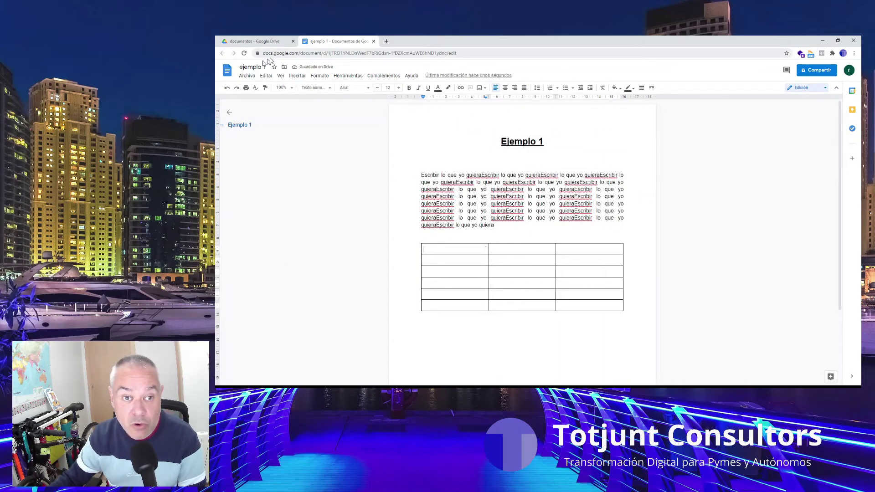
# Step: Examine the file formats in which the document can be downloaded and the other file operations
pyautogui.click(247, 75)
pyautogui.moveTo(279, 155)
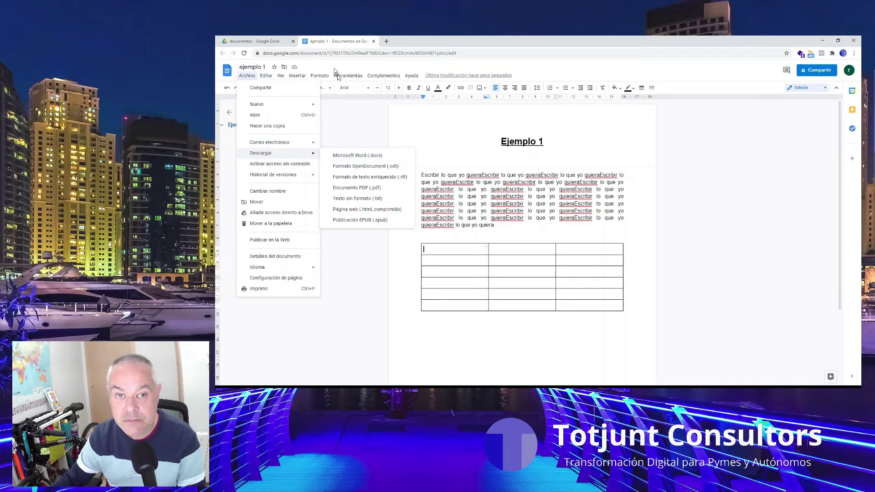
pyautogui.click(285, 43)
pyautogui.click(346, 44)
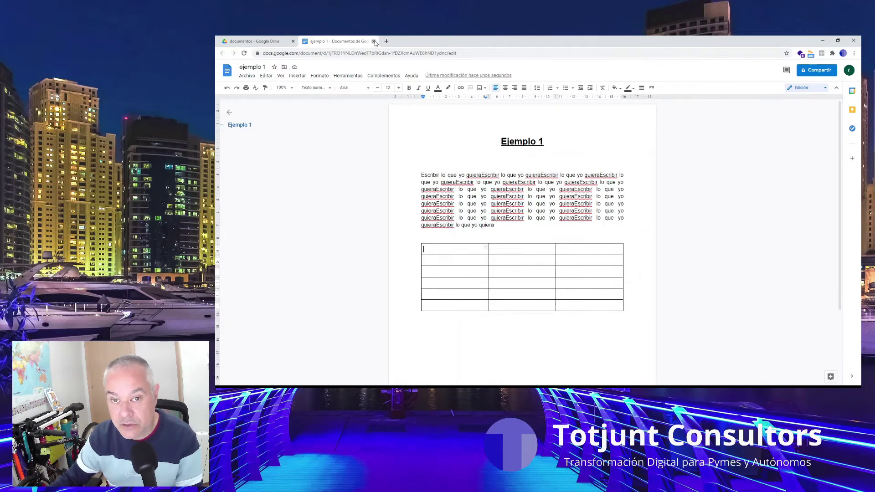
pyautogui.click(247, 75)
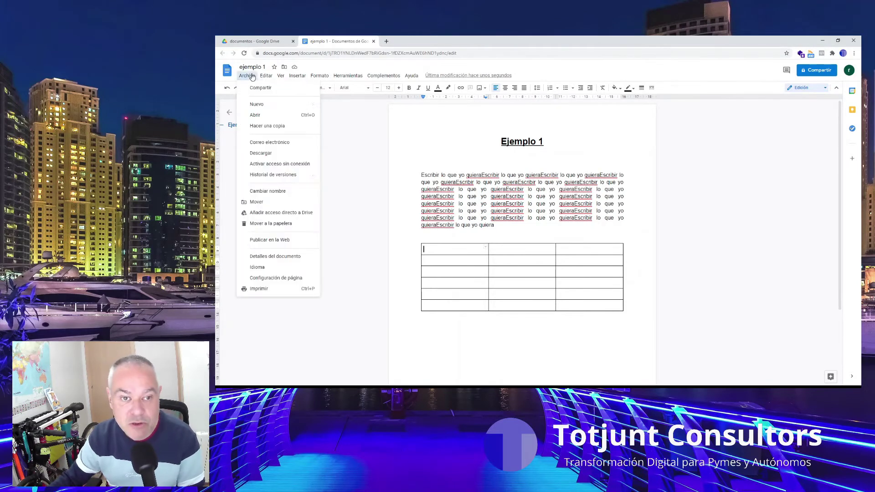
# Step: Close the document and reopen "ejemplo 1" from the documentos folder in Google Drive
pyautogui.click(374, 41)
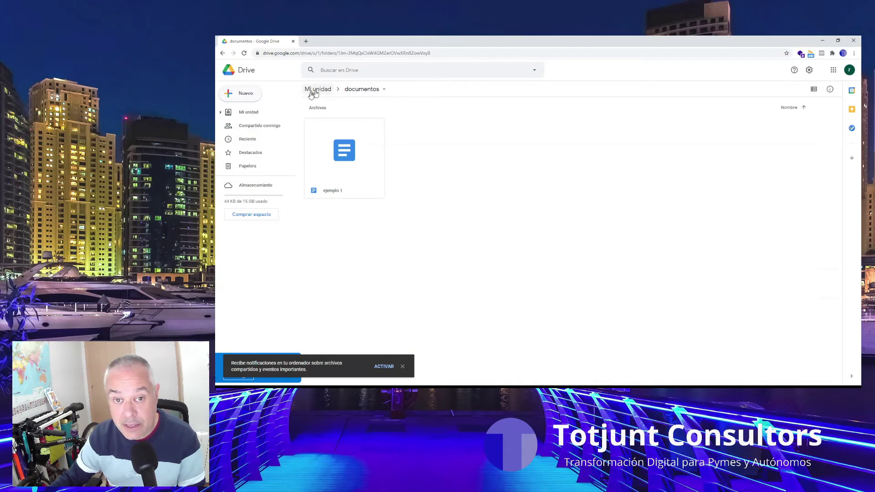
pyautogui.doubleClick(346, 159)
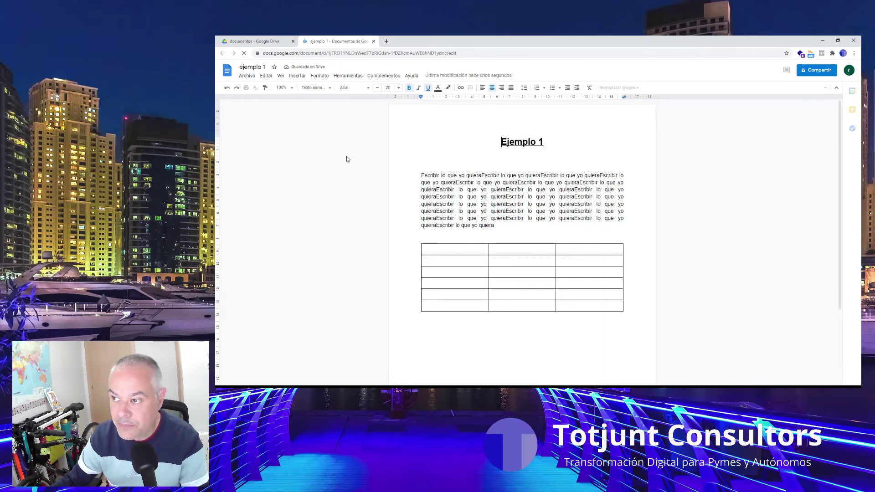
# Step: Return to the documentos folder in Google Drive and create a new blank Google Sheets spreadsheet there
pyautogui.click(268, 41)
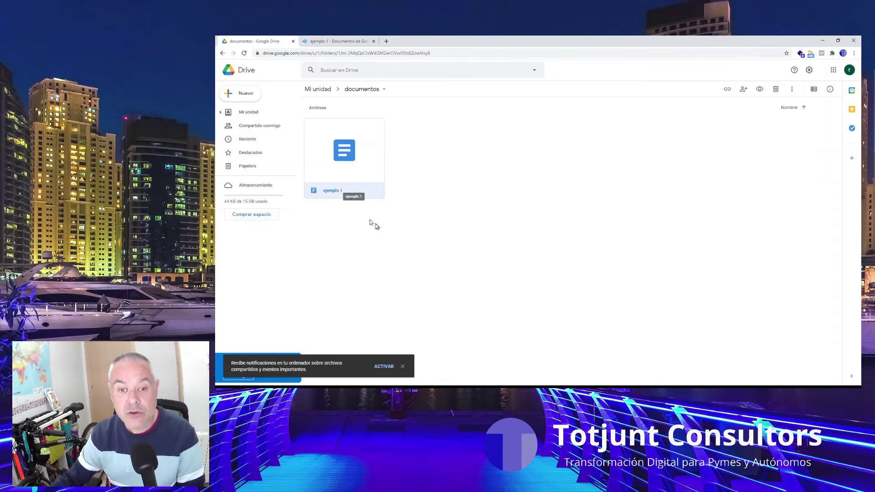
pyautogui.click(250, 100)
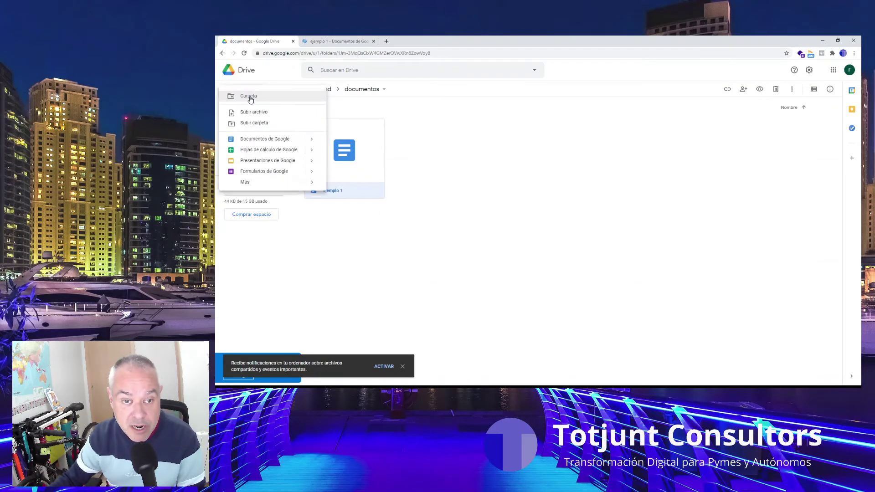
pyautogui.click(263, 153)
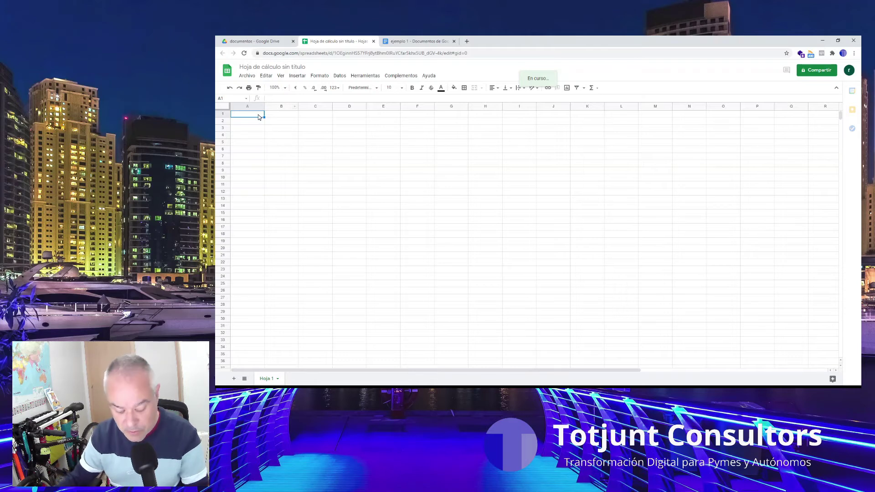
# Step: Enter the column headers "Fecha", "cliente", "informacion" and "CIF" in cells A1 to D1
pyautogui.write('Fecha')
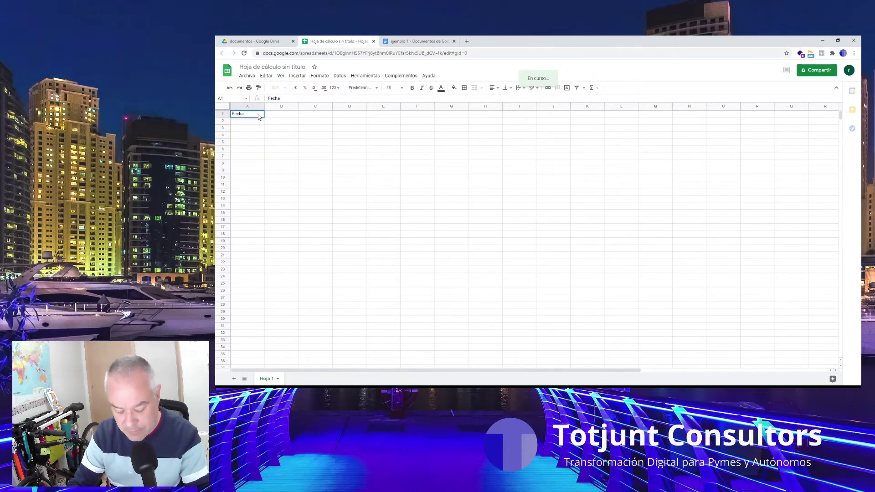
pyautogui.press('Tab')
pyautogui.write('cliente')
pyautogui.press('Tab')
pyautogui.click(352, 118)
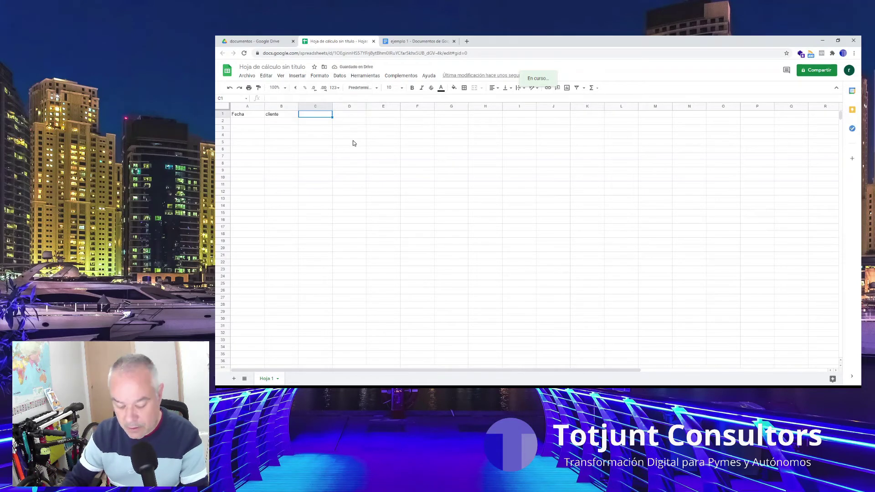
pyautogui.write('informacion')
pyautogui.press('Tab')
pyautogui.write('CIF')
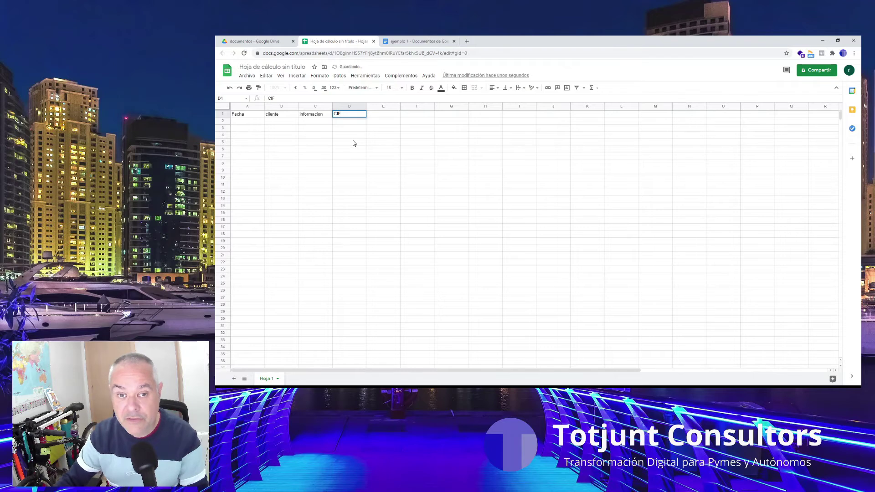
# Step: Centre the headers in A1:D1, make them bold and set their font size to 14
pyautogui.moveTo(255, 115); pyautogui.dragTo(358, 116)
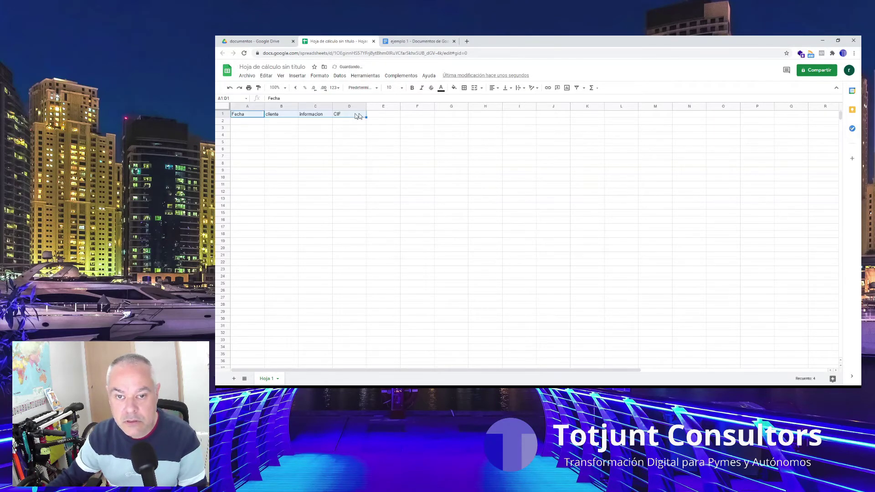
pyautogui.click(496, 90)
pyautogui.click(502, 106)
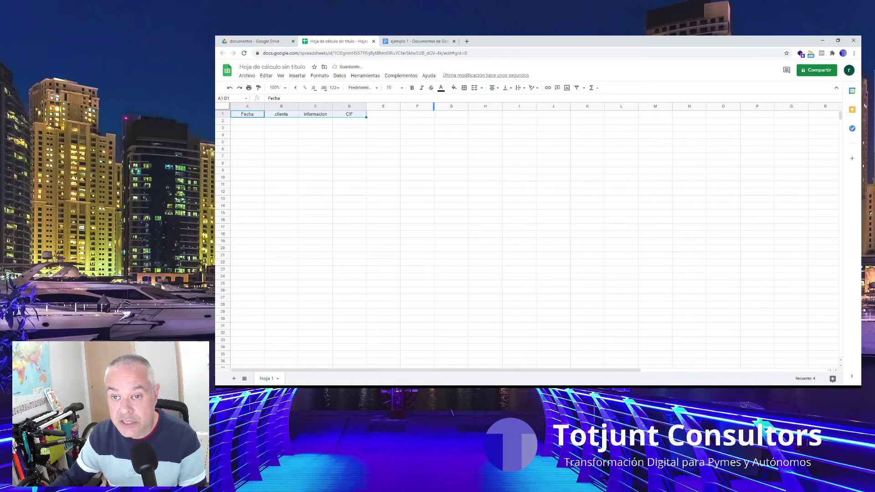
pyautogui.click(412, 88)
pyautogui.click(402, 89)
pyautogui.click(390, 175)
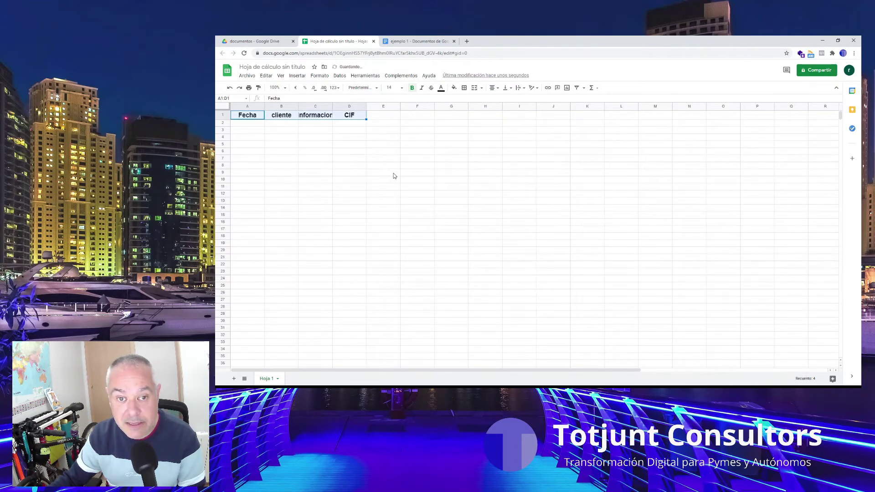
# Step: Widen column C so that the header "informacion" fits fully in its cell
pyautogui.click(307, 106)
pyautogui.moveTo(333, 106); pyautogui.dragTo(375, 112)
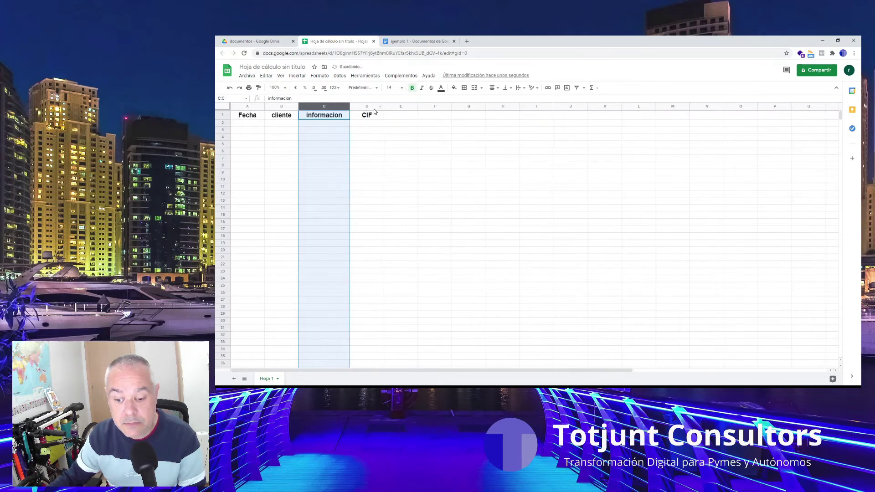
pyautogui.click(373, 151)
# Step: Apply all borders to the range A1:D20 to form a table grid
pyautogui.click(255, 118)
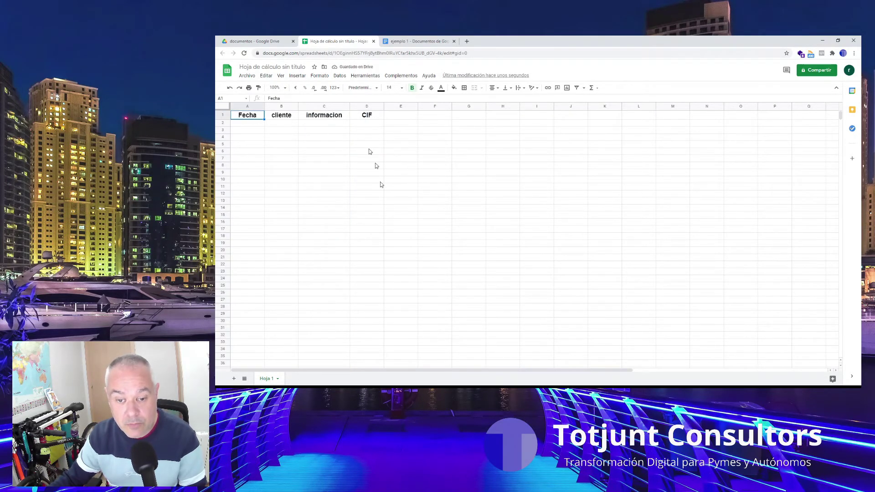
pyautogui.keyDown('shift'); pyautogui.click(366, 253); pyautogui.keyUp('shift')
pyautogui.click(464, 87)
pyautogui.click(467, 101)
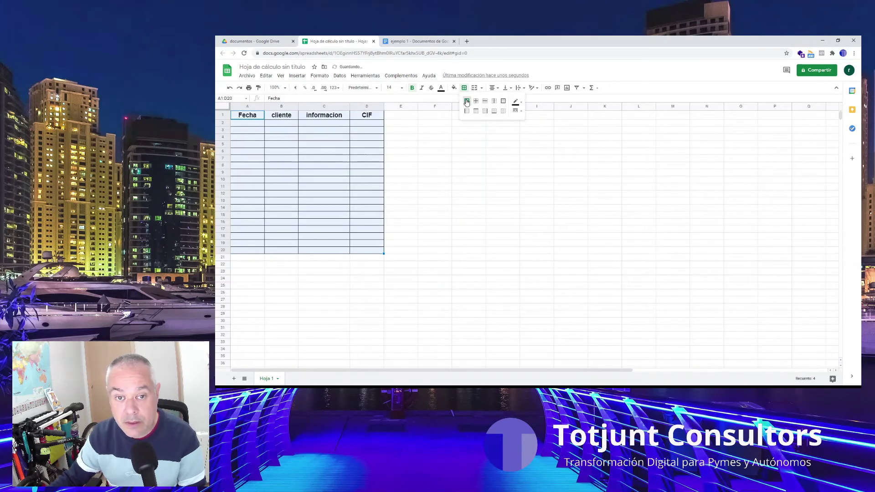
pyautogui.click(397, 182)
# Step: Fill the header cells A1:D1 with cyan
pyautogui.click(239, 115)
pyautogui.keyDown('shift'); pyautogui.click(378, 117); pyautogui.keyUp('shift')
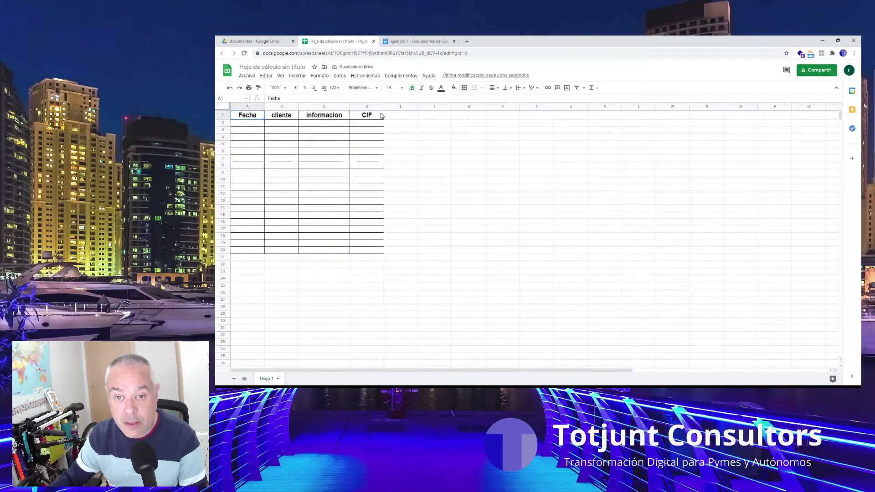
pyautogui.click(454, 88)
pyautogui.click(495, 123)
pyautogui.click(427, 174)
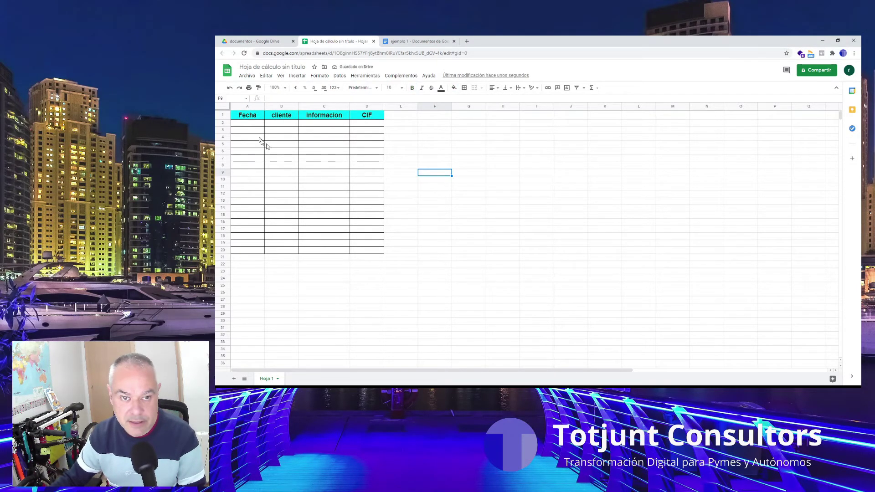
# Step: Add a SUMA formula for A2:A20 in cell A21 and select that cell to check it
pyautogui.click(243, 125)
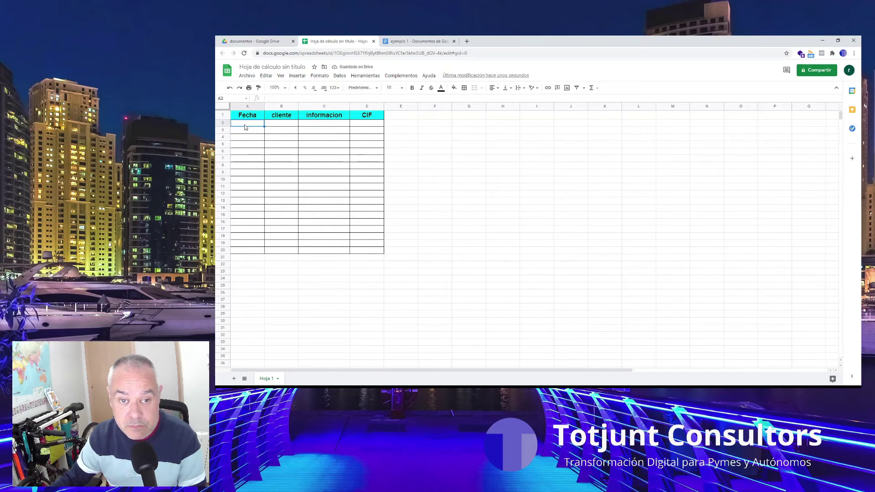
pyautogui.keyDown('shift'); pyautogui.click(253, 253); pyautogui.keyUp('shift')
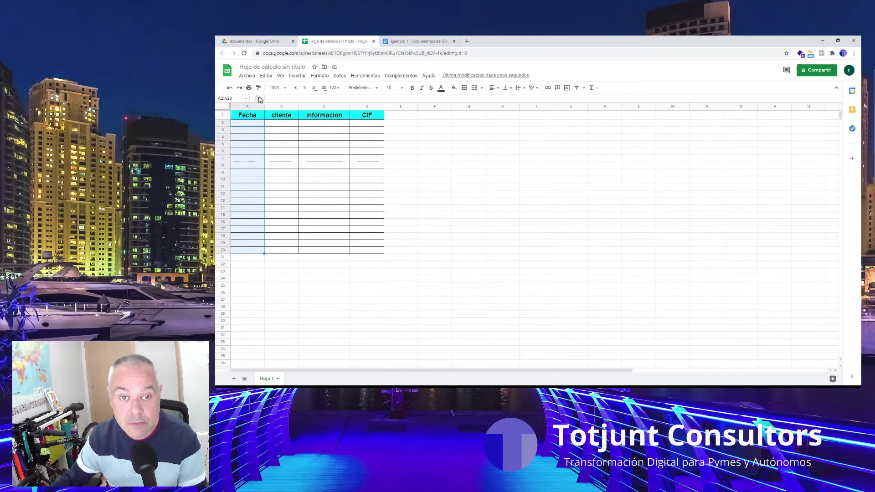
pyautogui.click(592, 87)
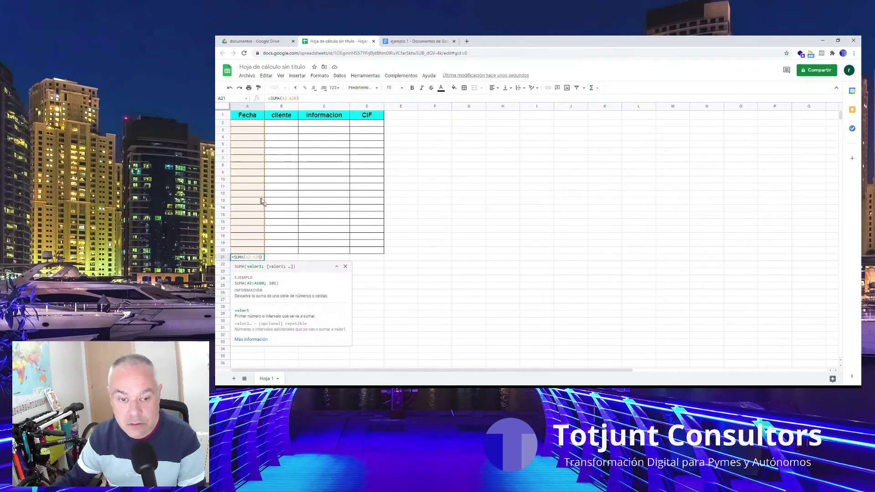
pyautogui.press('Return')
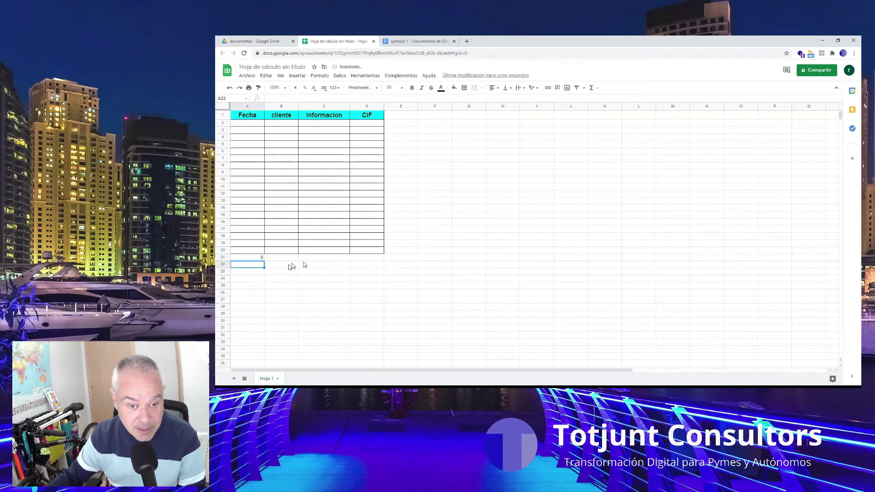
pyautogui.click(257, 259)
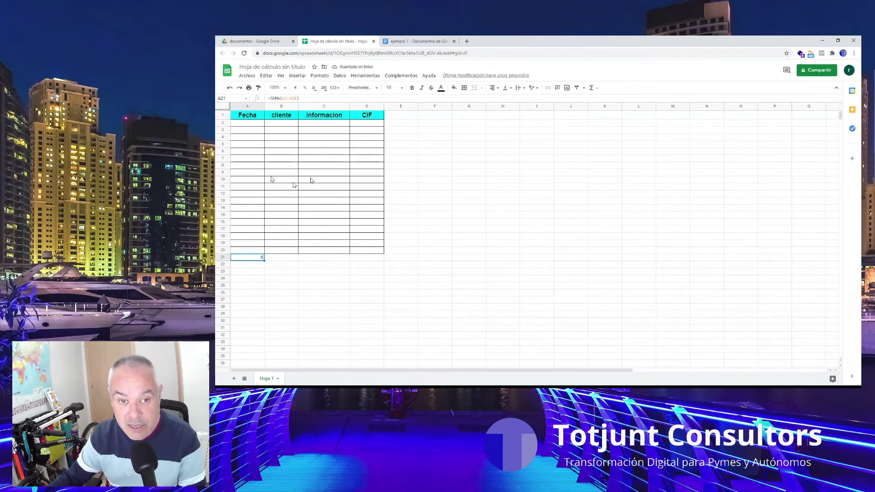
# Step: Format the cells A2:A20 under the Fecha header with the Fecha number format
pyautogui.click(251, 124)
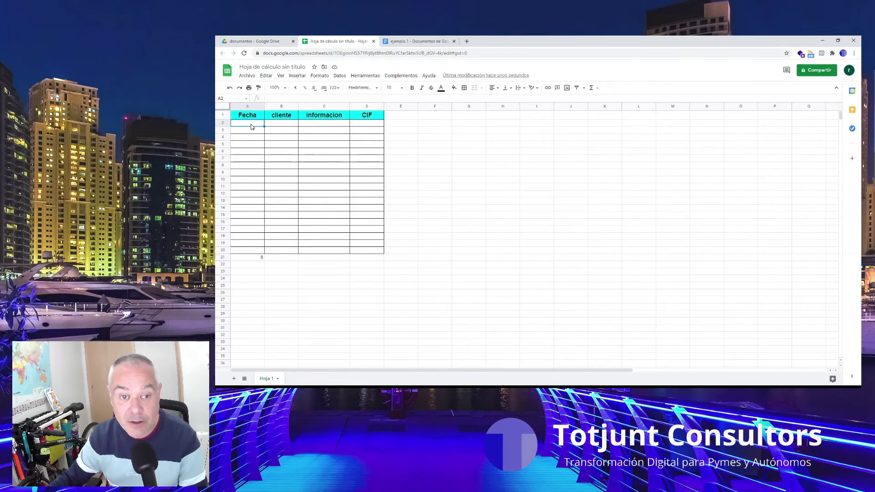
pyautogui.keyDown('shift'); pyautogui.click(251, 253); pyautogui.keyUp('shift')
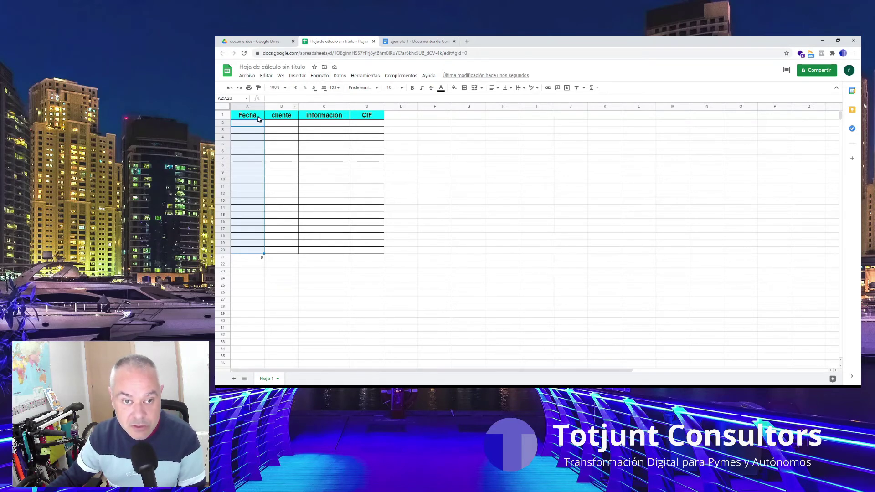
pyautogui.click(320, 76)
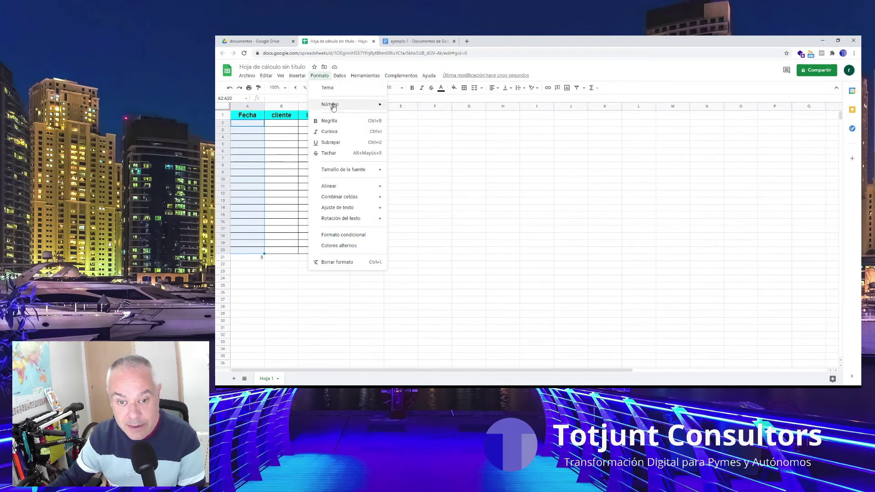
pyautogui.moveTo(335, 175)
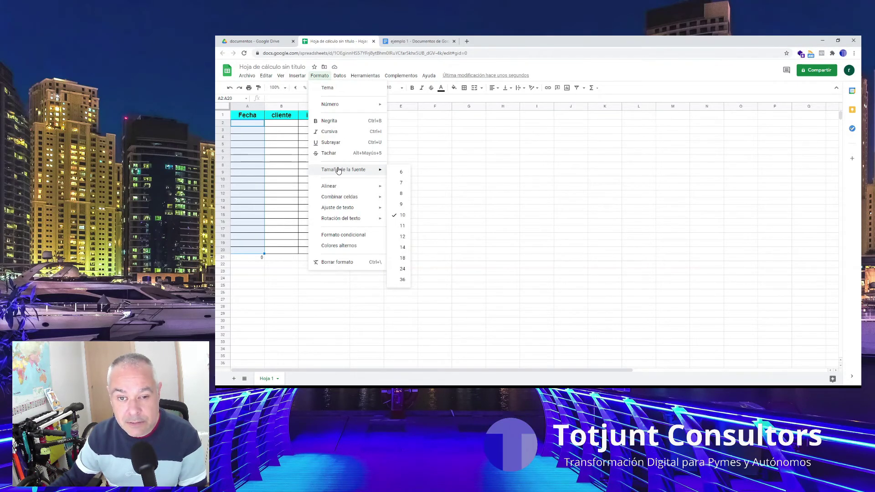
pyautogui.moveTo(349, 104)
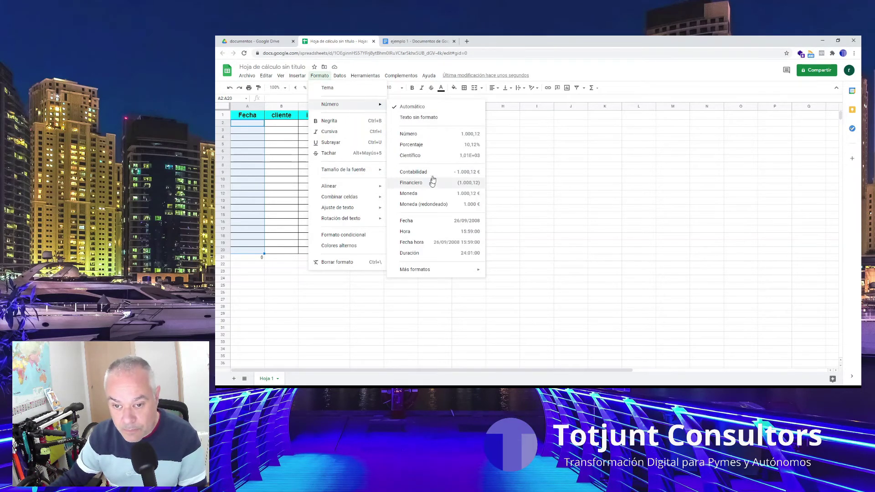
pyautogui.click(406, 221)
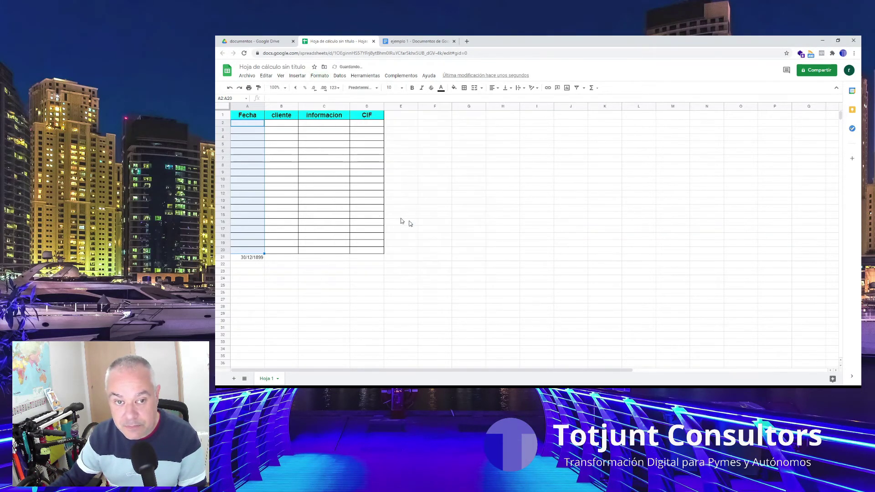
# Step: Enter the dates 19/3/21 in cell A3 and 21/2/20 in cell A4
pyautogui.click(250, 131)
pyautogui.write('1')
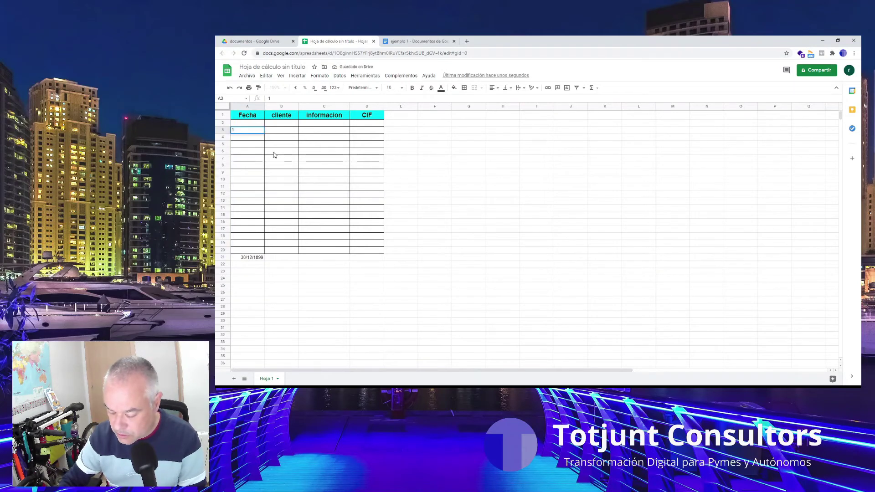
pyautogui.write('9/3/21')
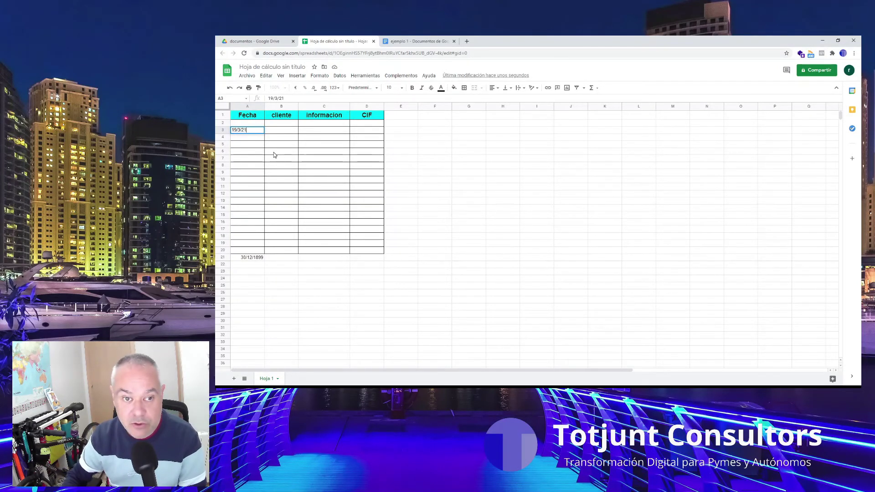
pyautogui.press('Return')
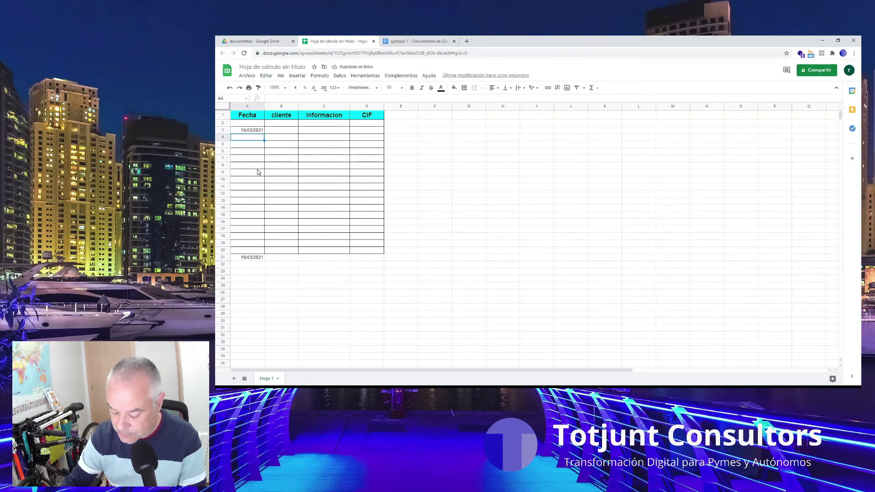
pyautogui.write('21/2')
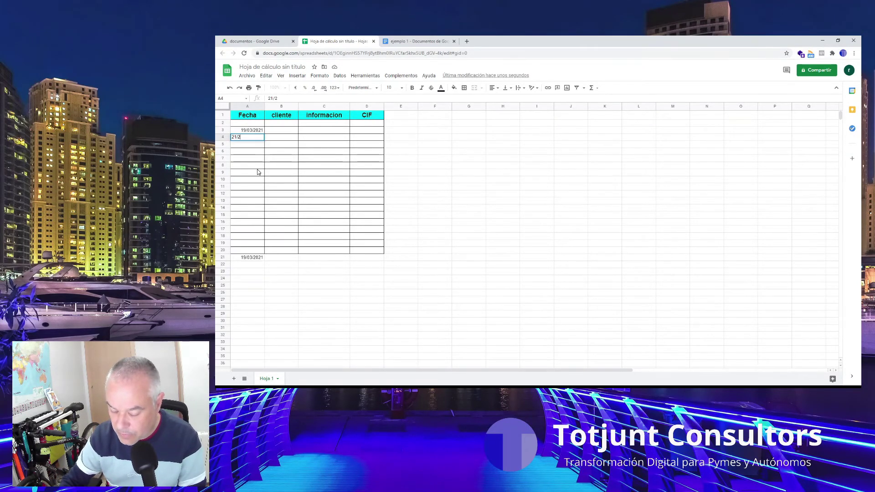
pyautogui.write('/02/2020')
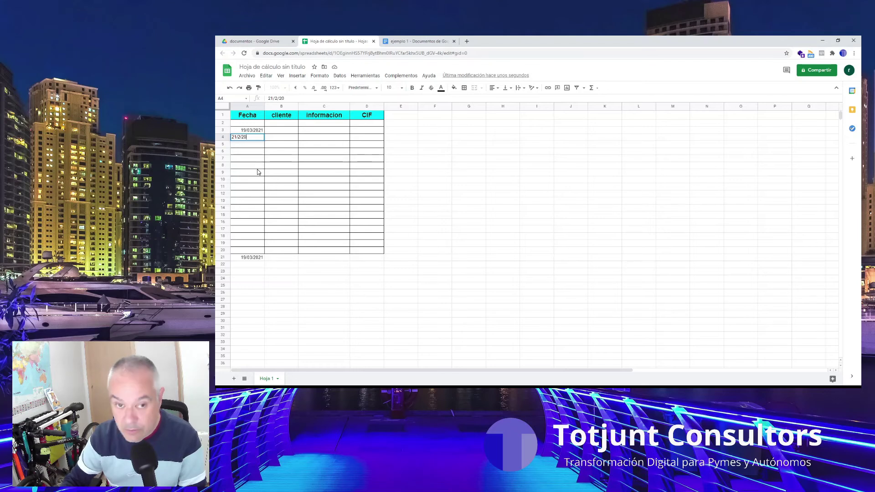
pyautogui.press('Return')
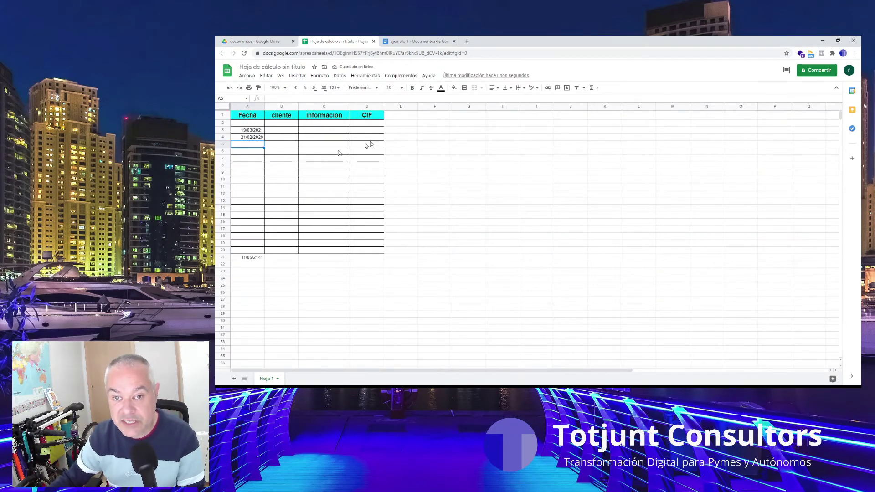
# Step: Delete the SUMA formula from cell A21 below the Fecha column
pyautogui.click(403, 117)
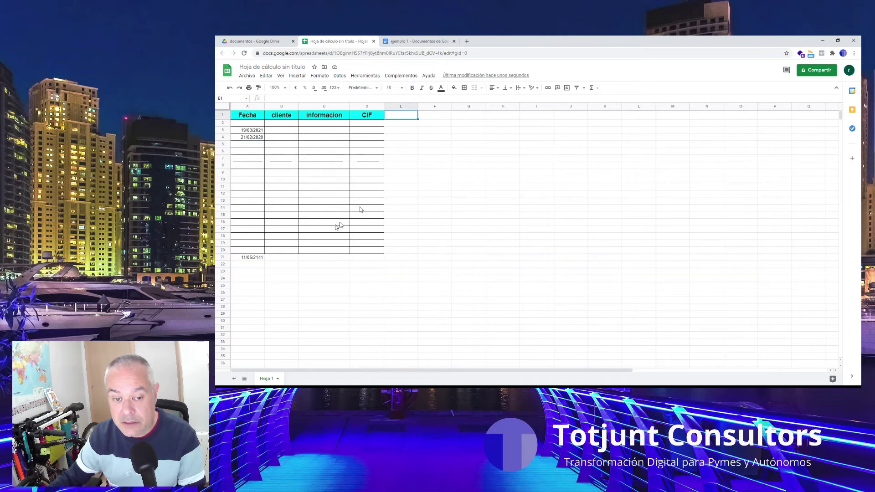
pyautogui.click(249, 259)
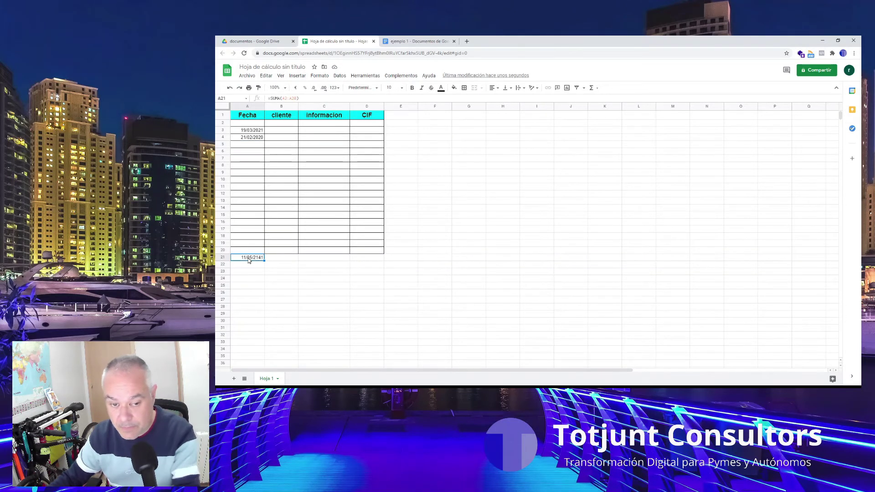
pyautogui.press('Delete')
# Step: Add the header "TARIFAS" in cell E1 and apply all borders to the cells E2:E20 below it
pyautogui.click(404, 117)
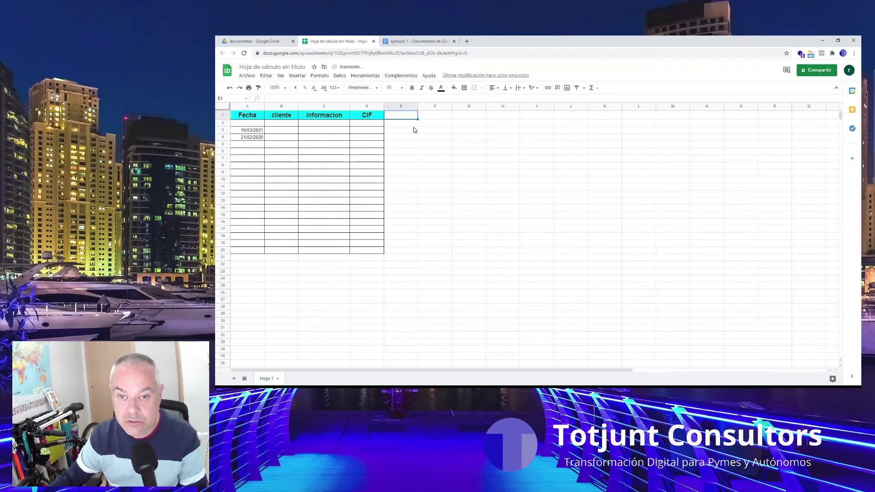
pyautogui.write('TARIFAS')
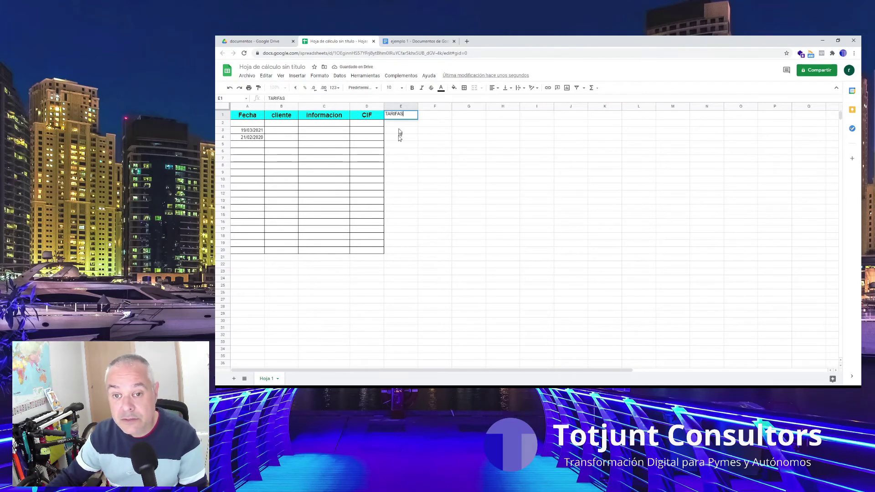
pyautogui.press('Return')
pyautogui.keyDown('shift'); pyautogui.click(402, 252); pyautogui.keyUp('shift')
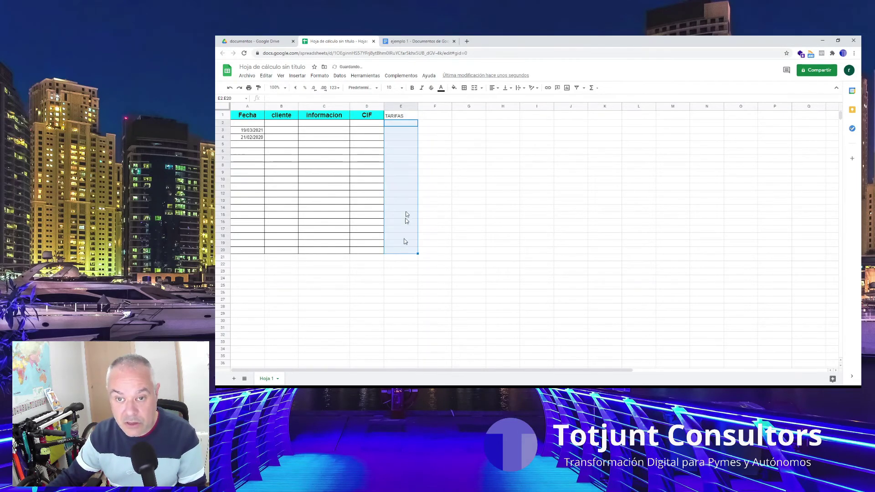
pyautogui.click(464, 88)
pyautogui.click(466, 101)
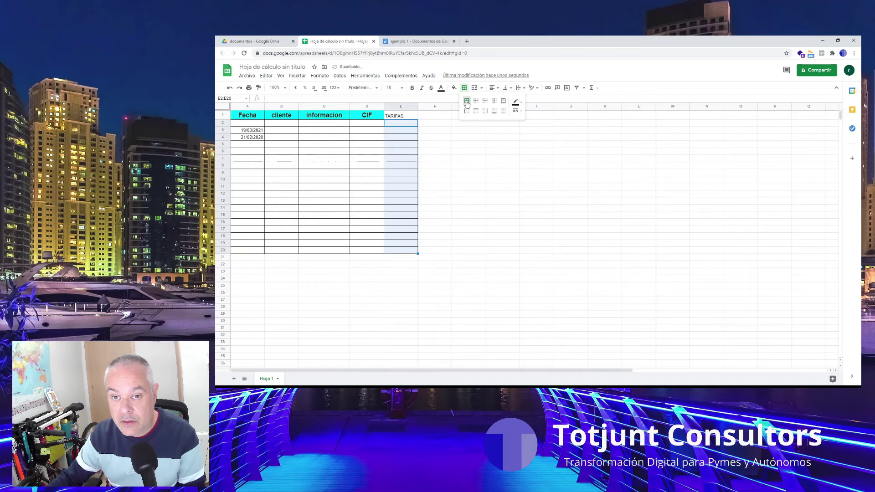
# Step: Format the cells E2:E20 under TARIFAS with the Moneda number format
pyautogui.click(401, 123)
pyautogui.keyDown('shift'); pyautogui.click(406, 251); pyautogui.keyUp('shift')
pyautogui.click(321, 77)
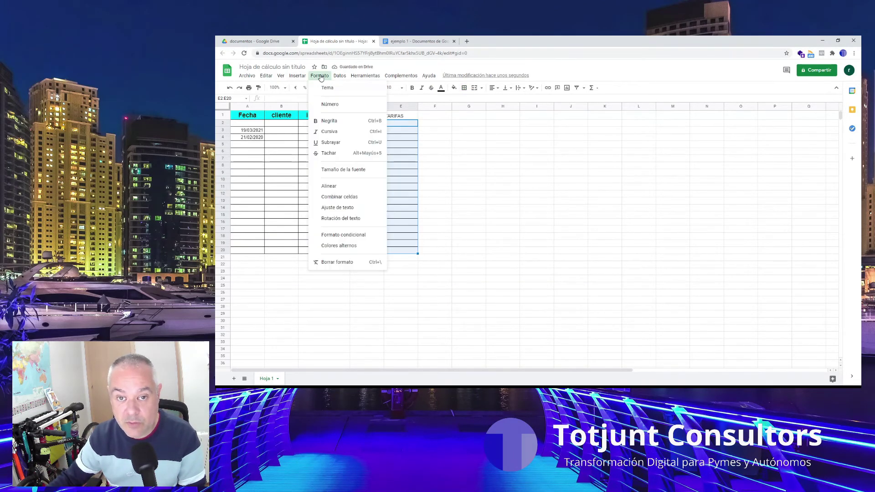
pyautogui.moveTo(333, 106)
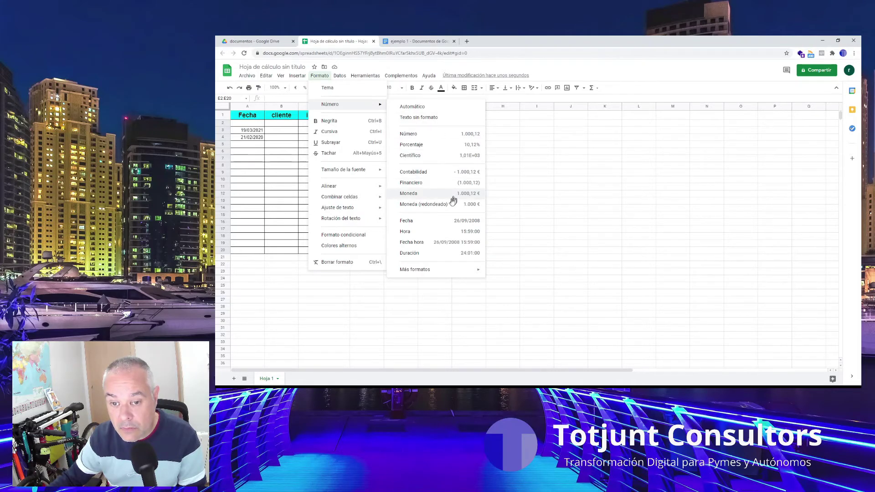
pyautogui.click(429, 193)
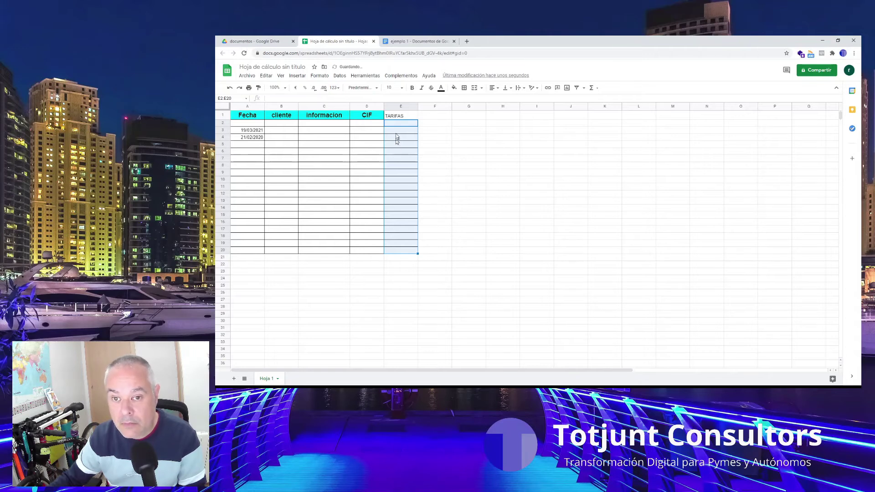
# Step: Enter the amounts 100, 53 and 85 in cells E2, E3 and E4 of the TARIFAS column
pyautogui.write('1')
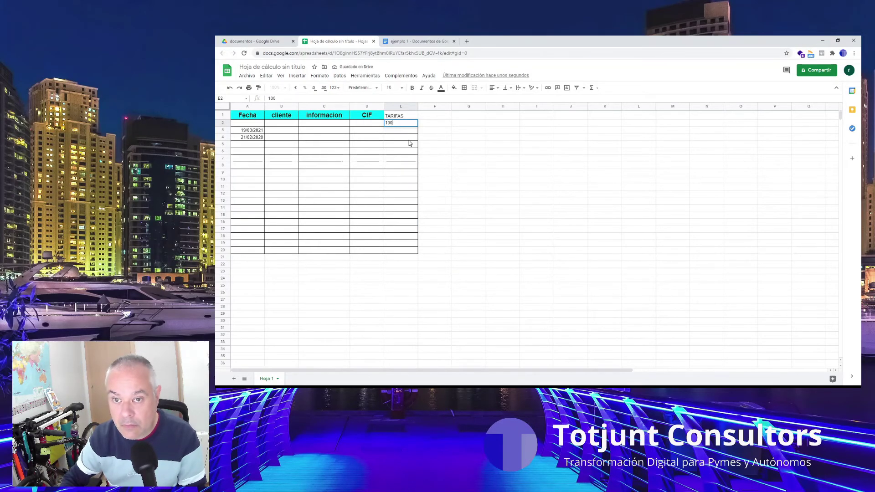
pyautogui.write('00')
pyautogui.press('Return')
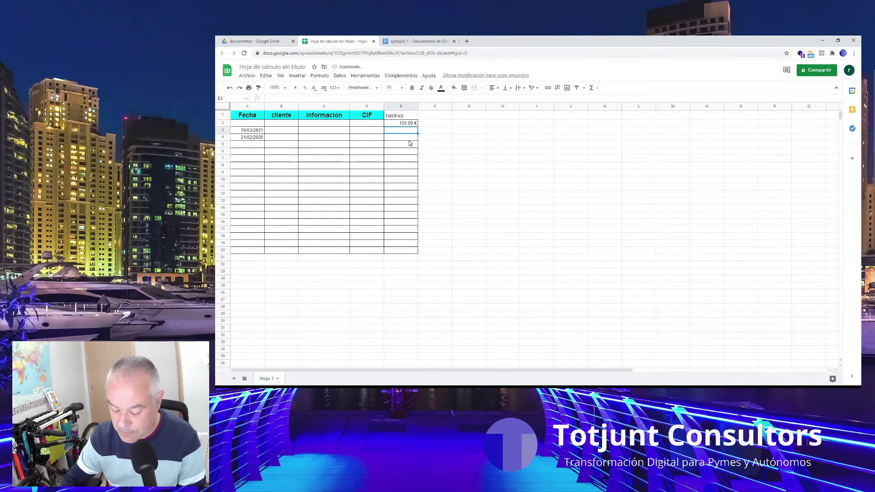
pyautogui.write('53')
pyautogui.press('Return')
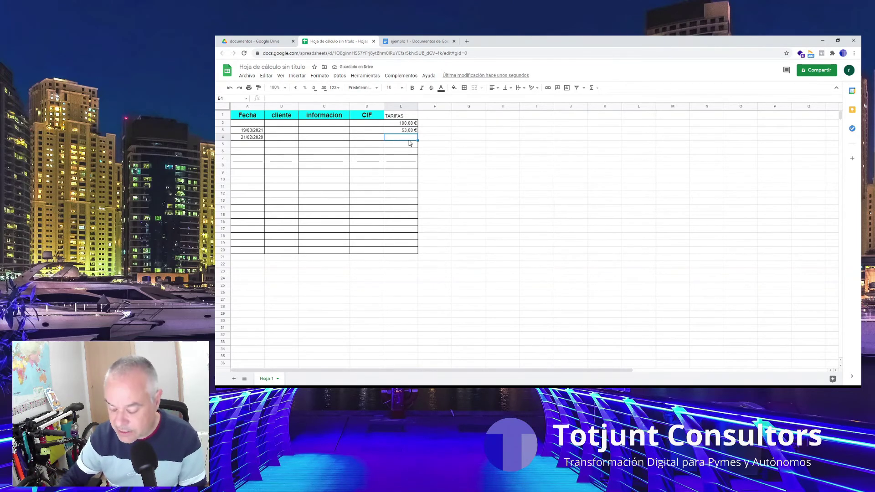
pyautogui.write('85')
pyautogui.press('Return')
# Step: Add a SUMA formula in cell E22 that totals the range E2:E20
pyautogui.click(406, 266)
pyautogui.click(592, 88)
pyautogui.click(600, 100)
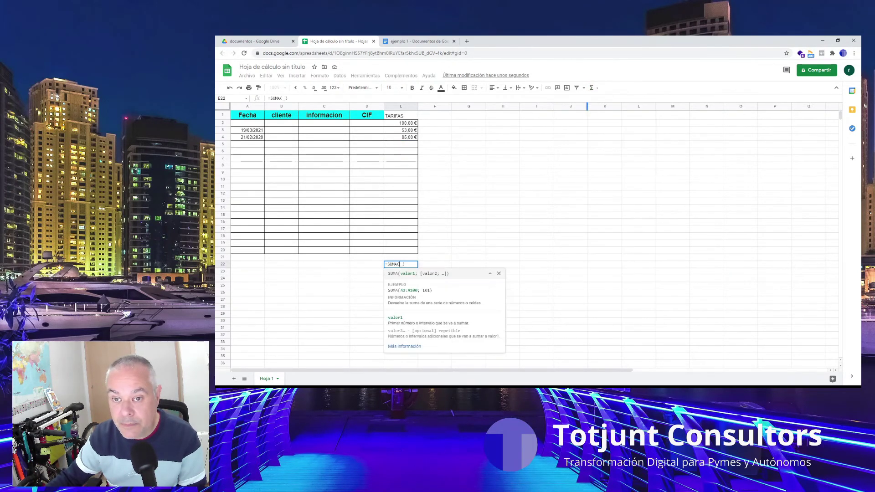
pyautogui.moveTo(405, 124); pyautogui.dragTo(414, 252)
pyautogui.press('Return')
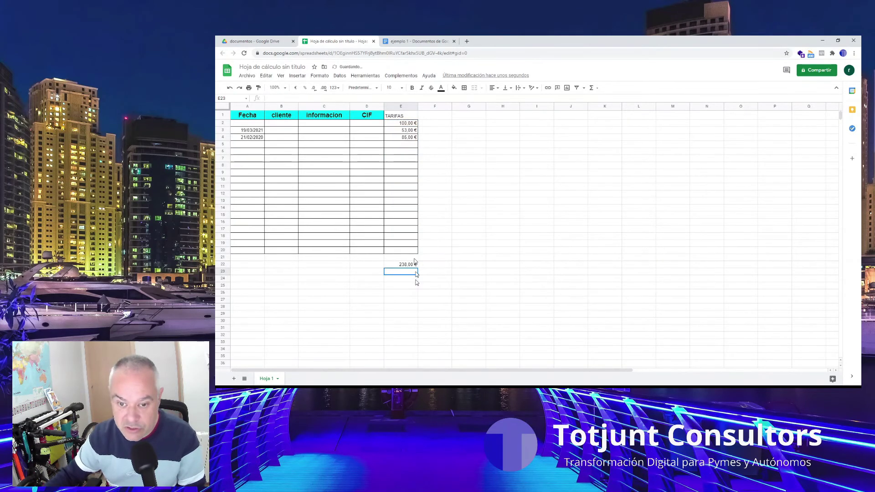
# Step: Enter the label "tOTAL" in cell D22 beside the sum of the TARIFAS column
pyautogui.click(364, 268)
pyautogui.write('to')
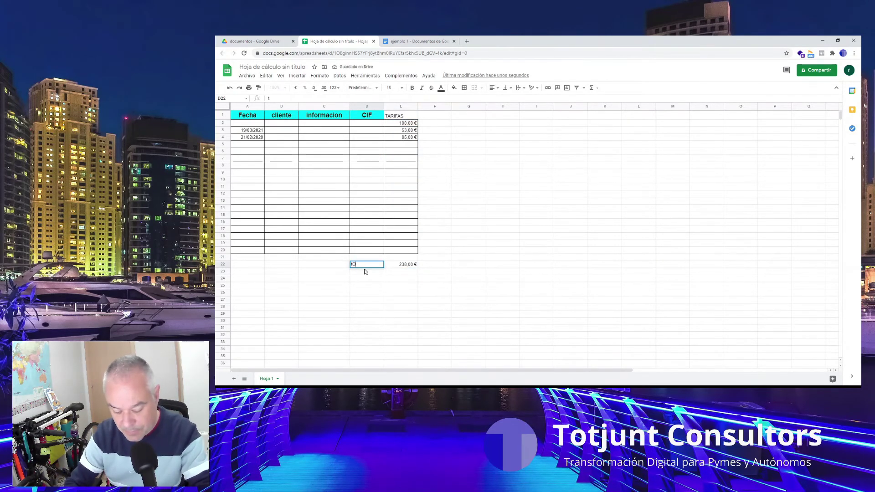
pyautogui.press('Return')
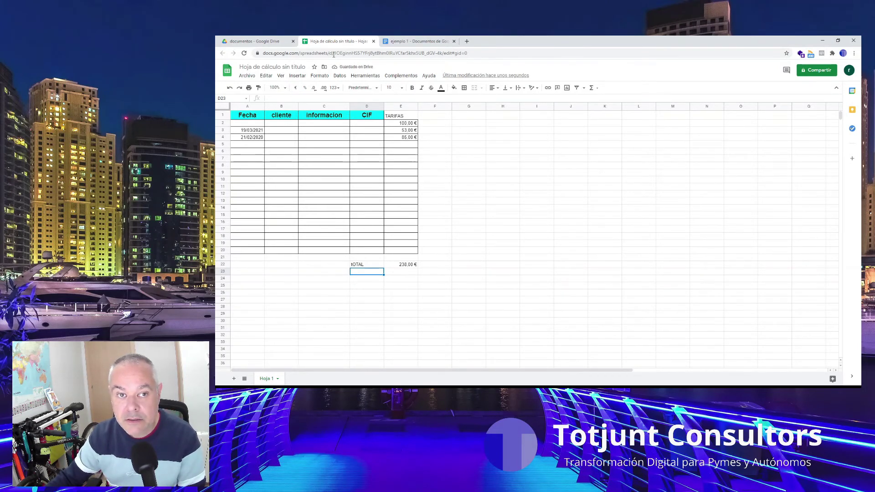
# Step: Rename the spreadsheet as "contabilidad" and close both the ejemplo 1 document and the spreadsheet
pyautogui.click(267, 67)
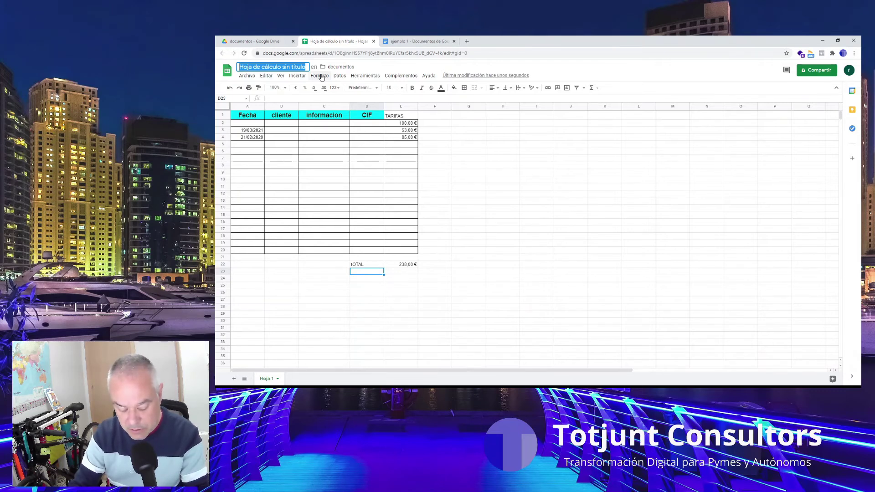
pyautogui.write('contabilidad')
pyautogui.press('Return')
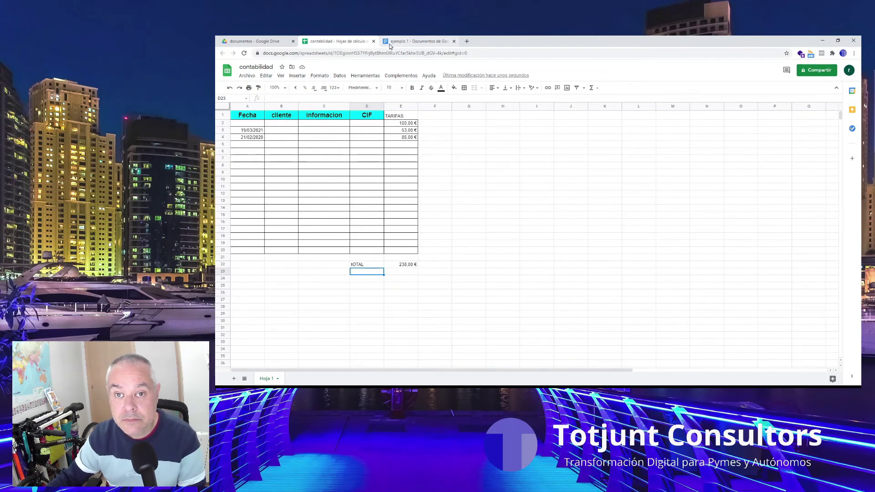
pyautogui.click(454, 42)
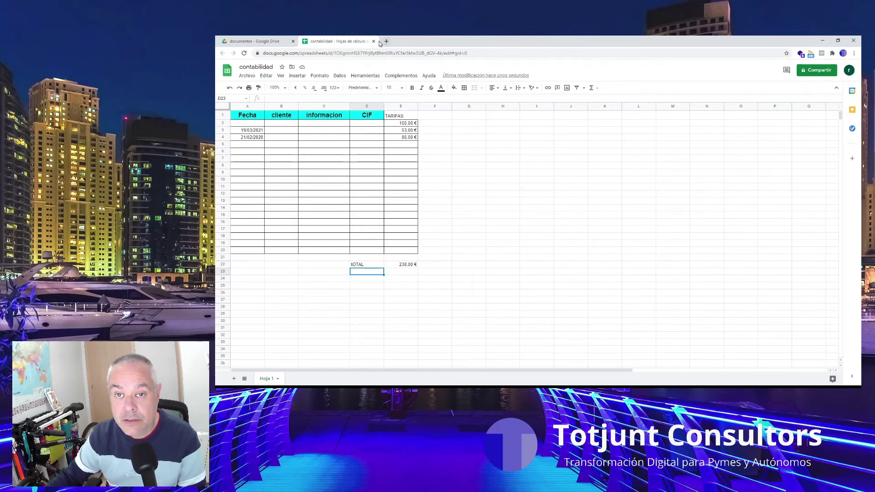
pyautogui.click(374, 41)
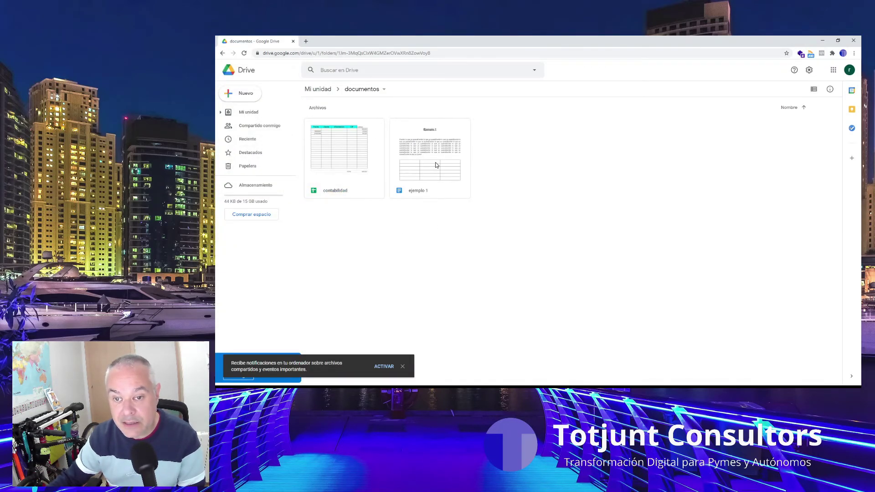
# Step: Reopen contabilidad from the documentos folder to check it, close it and go back to Mi unidad
pyautogui.doubleClick(357, 150)
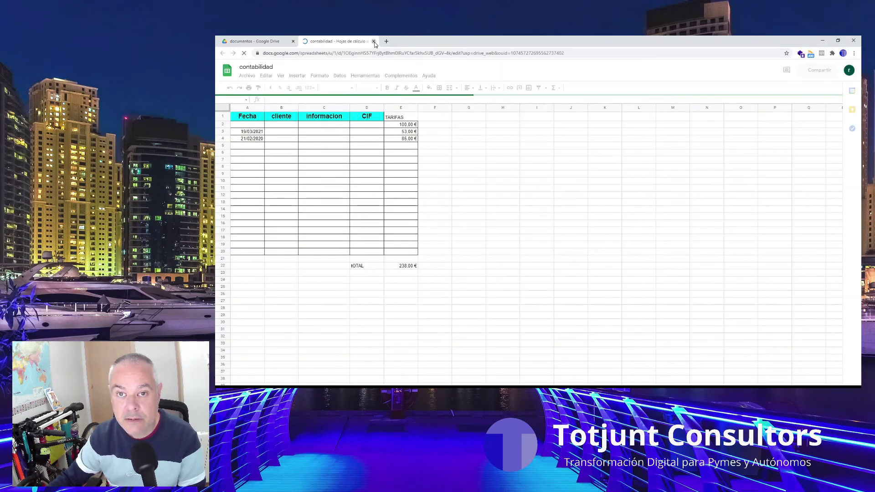
pyautogui.click(374, 42)
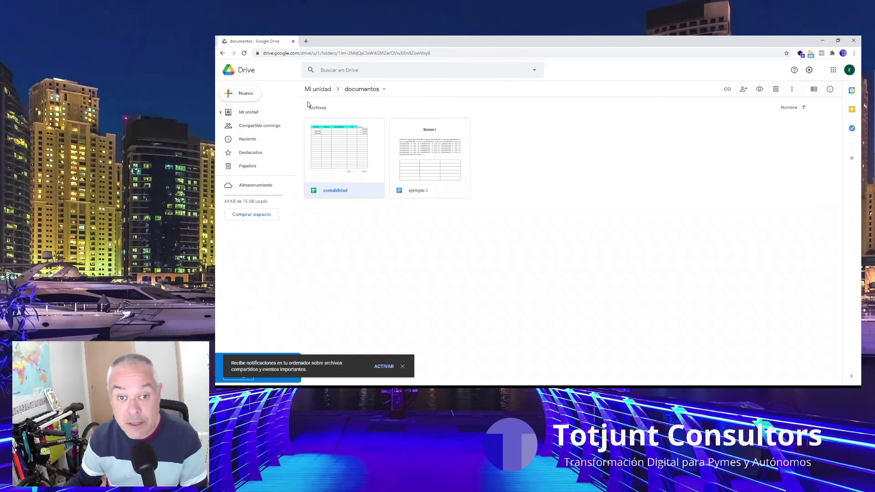
pyautogui.click(318, 89)
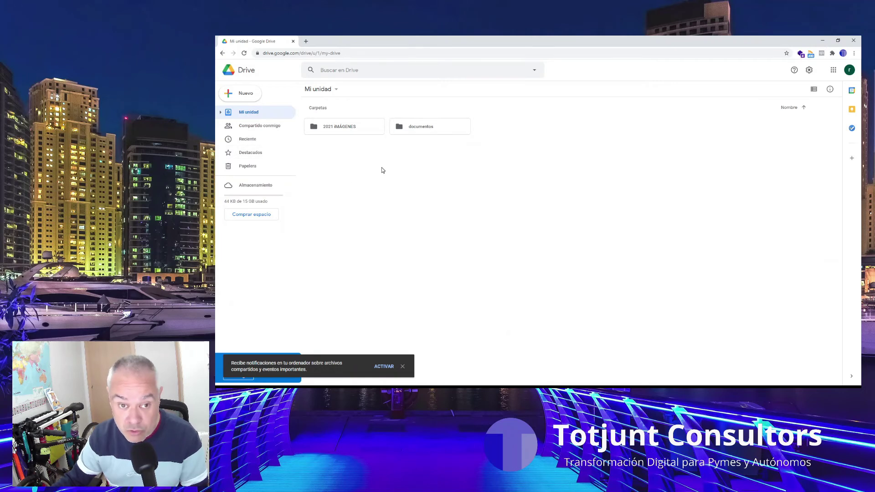
# Step: Open the sharing settings of the documentos folder in Mi unidad
pyautogui.click(414, 130)
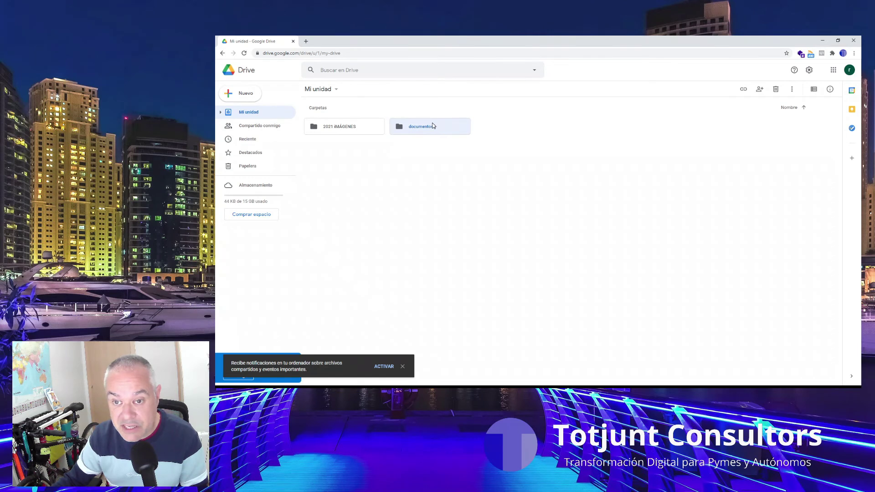
pyautogui.rightClick(433, 127)
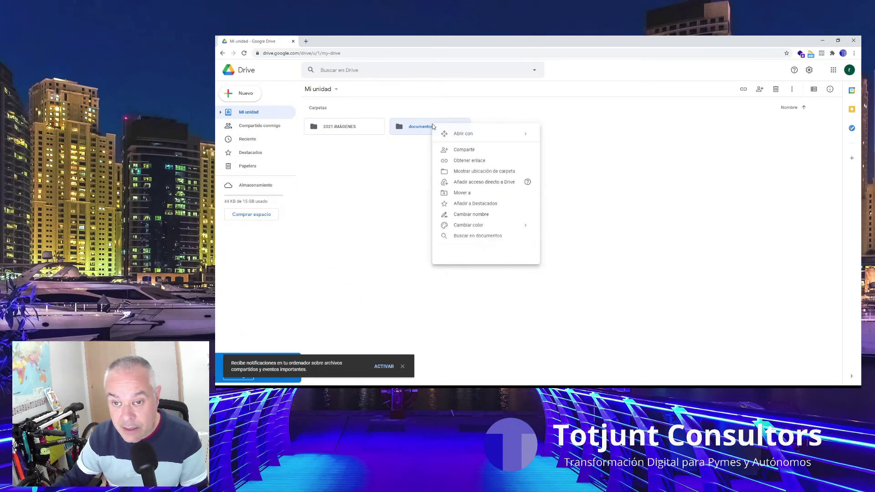
pyautogui.click(469, 152)
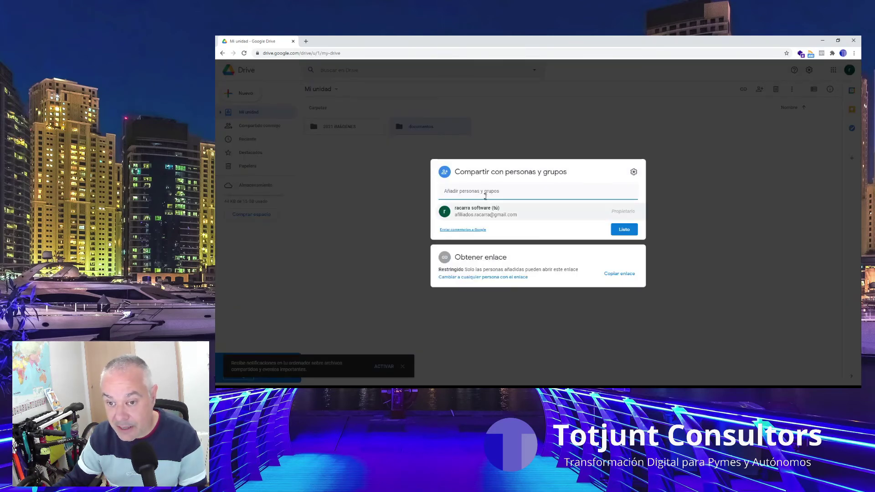
pyautogui.click(478, 192)
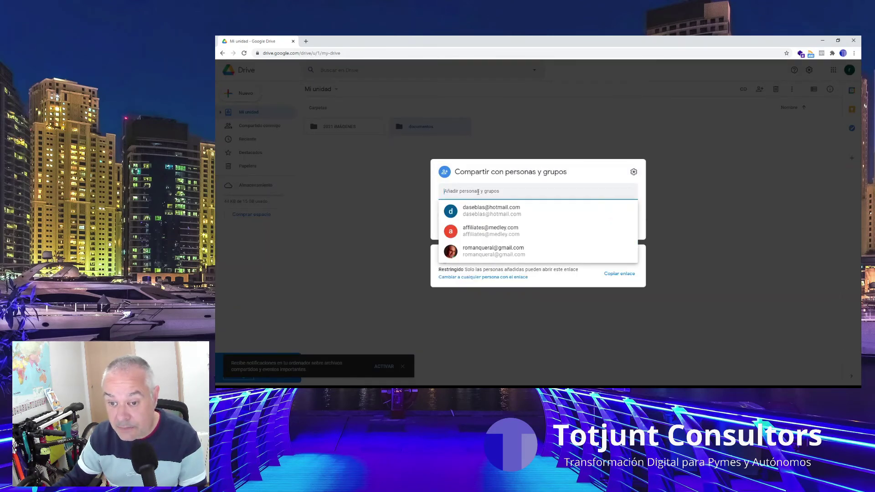
pyautogui.click(480, 251)
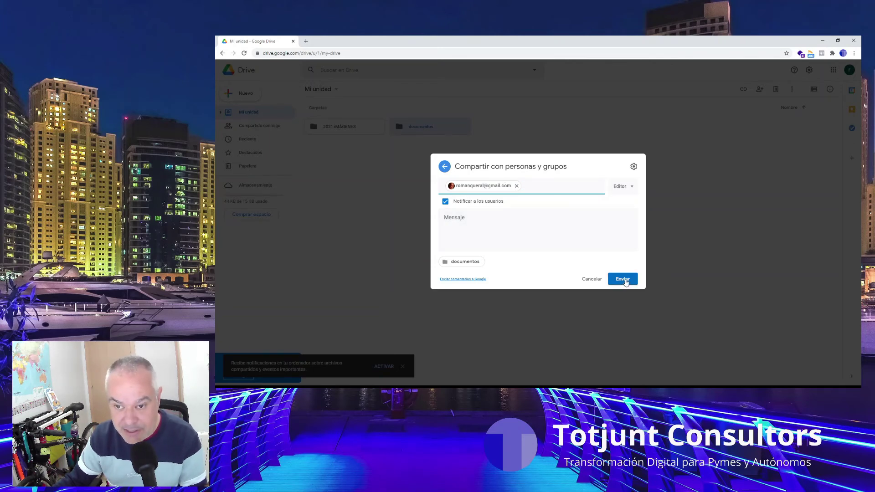
pyautogui.click(592, 279)
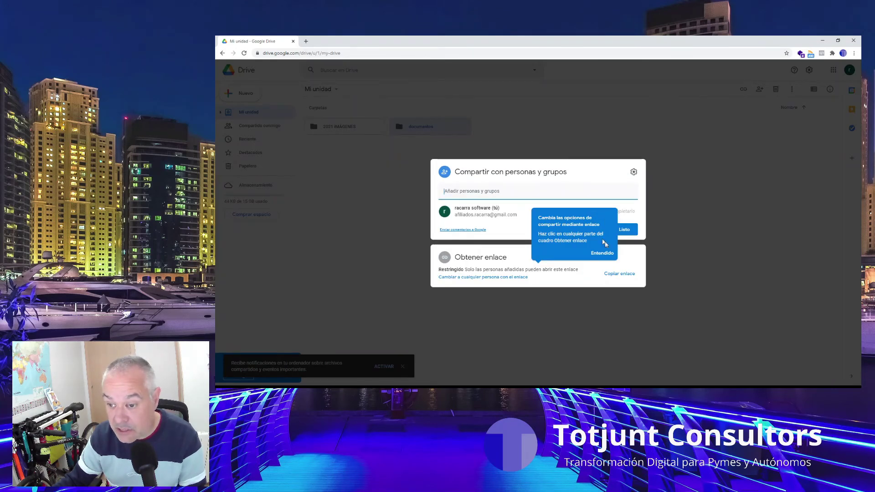
# Step: Change the documentos folder's link access from restricted to anyone with the link, and copy the link
pyautogui.click(602, 253)
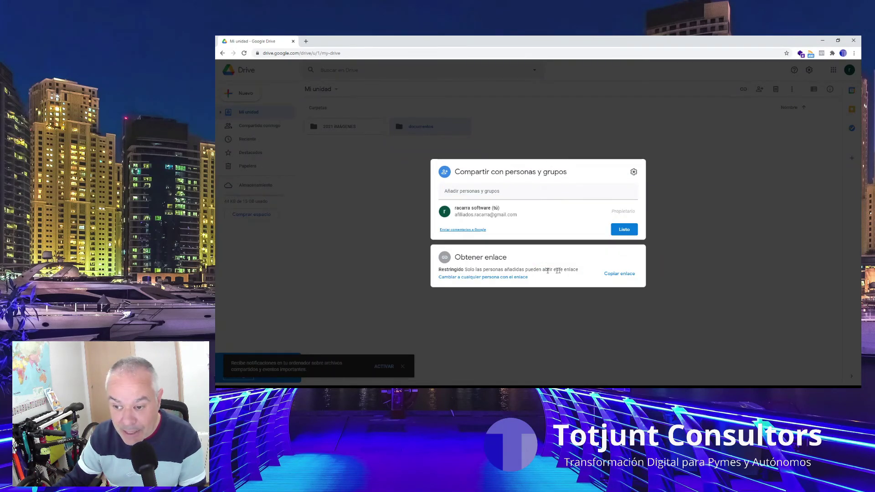
pyautogui.click(615, 275)
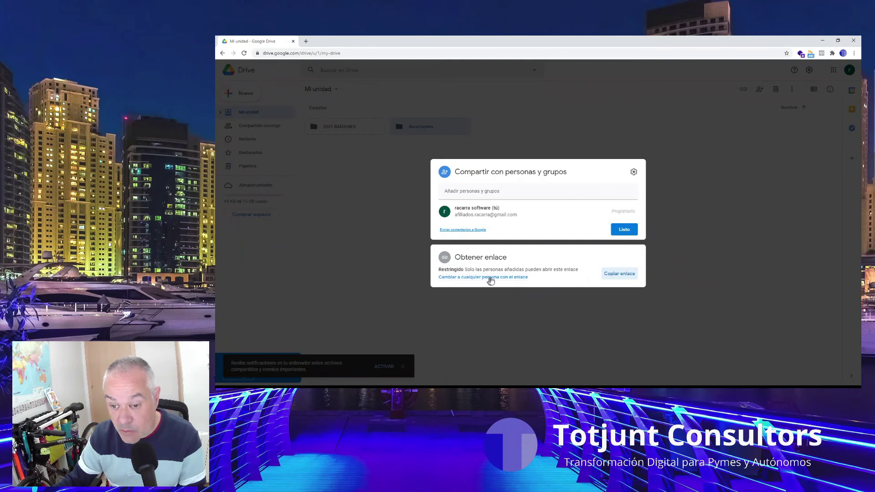
pyautogui.click(477, 278)
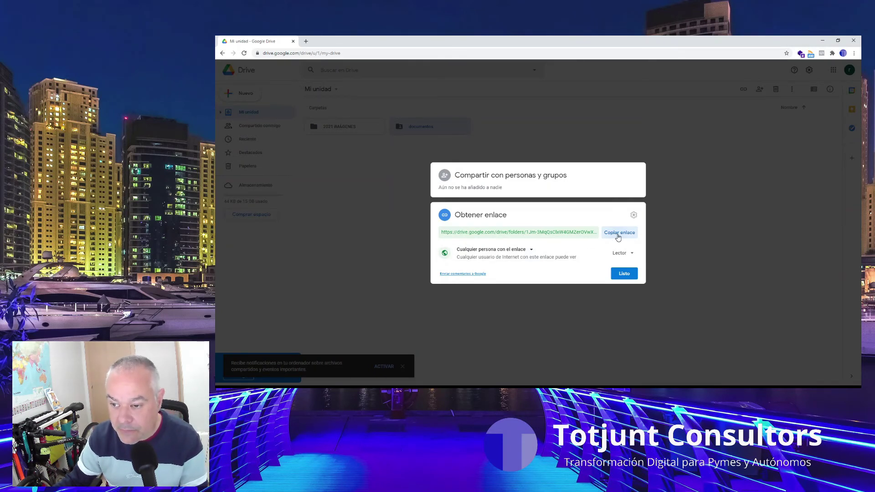
pyautogui.click(619, 237)
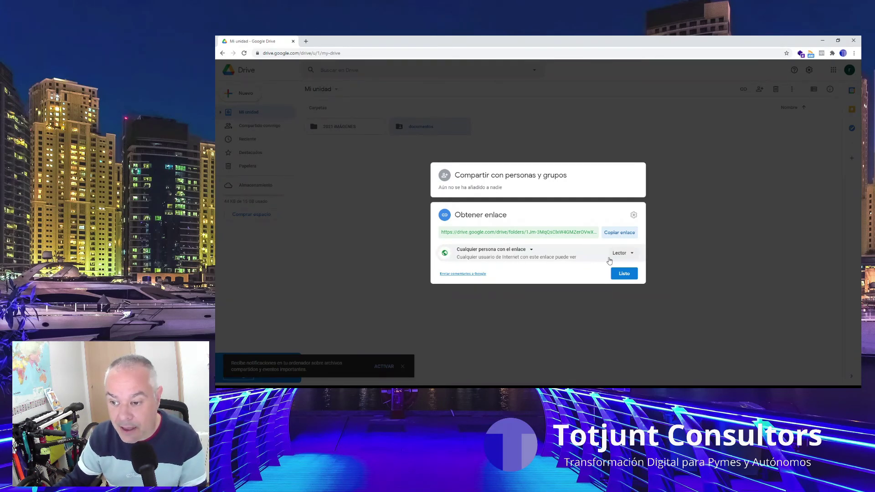
# Step: Check the link's role options, keep Lector, and finish sharing the documentos folder after copying its link again
pyautogui.click(627, 255)
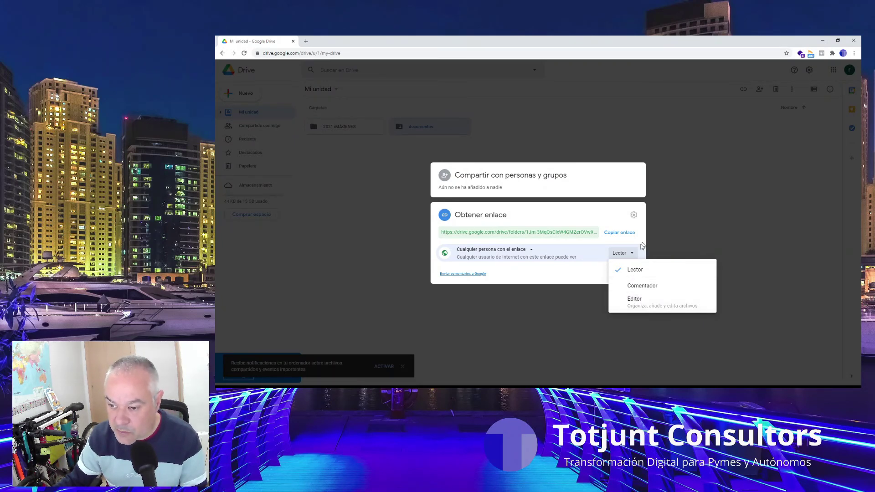
pyautogui.click(637, 249)
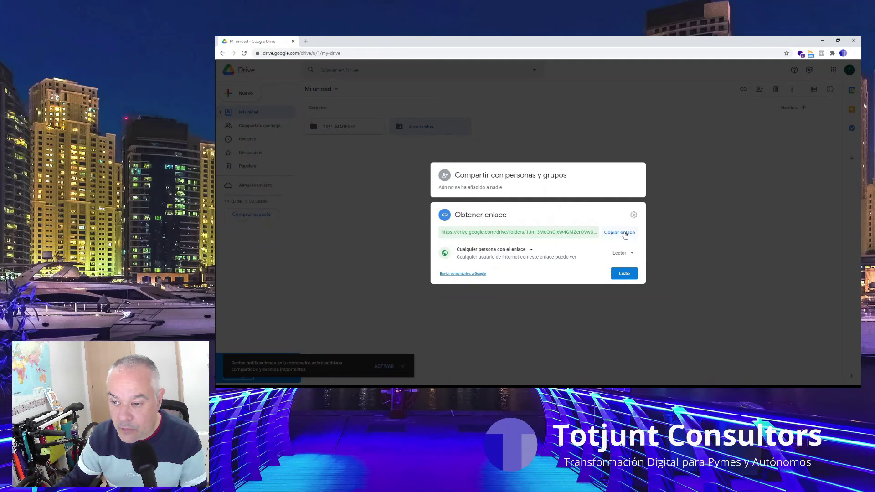
pyautogui.click(623, 233)
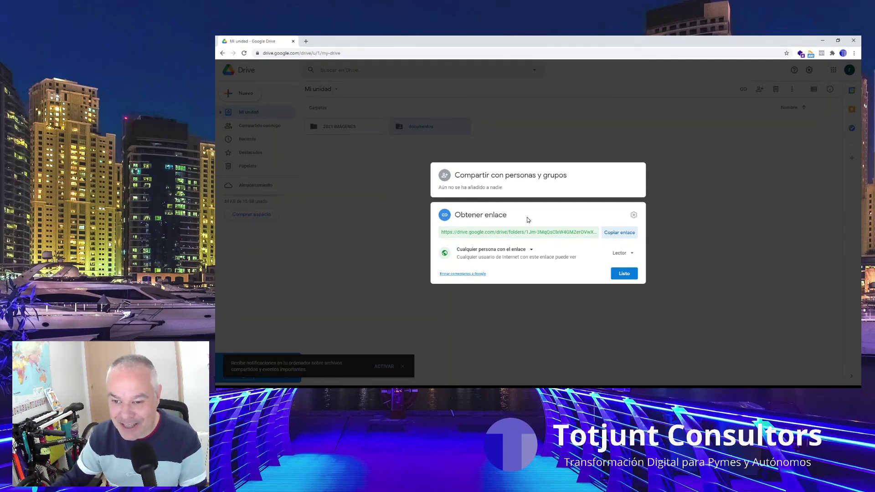
pyautogui.click(624, 273)
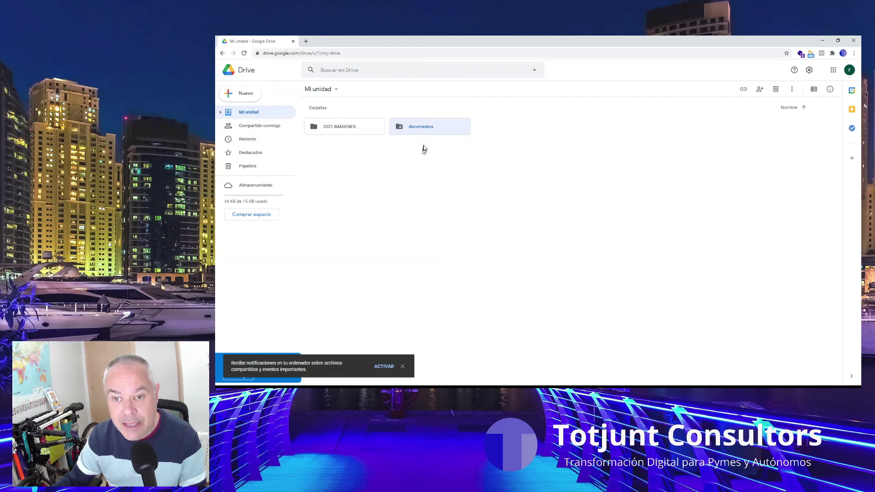
# Step: Open the shared documentos folder and select the ejemplo 1 document, followed by the contabilidad spreadsheet
pyautogui.doubleClick(425, 127)
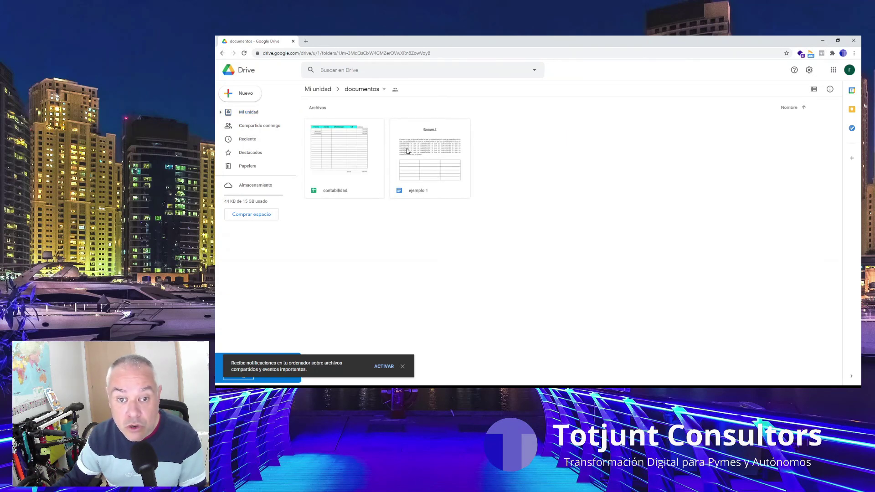
pyautogui.click(435, 154)
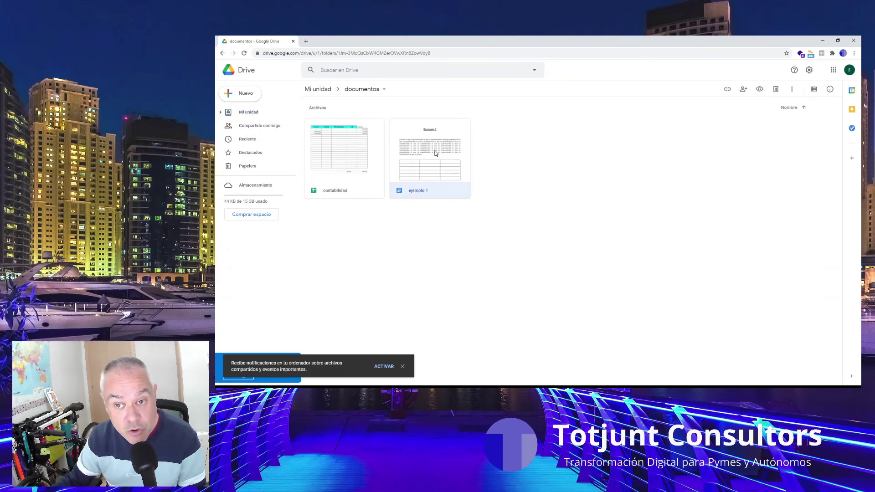
pyautogui.click(342, 152)
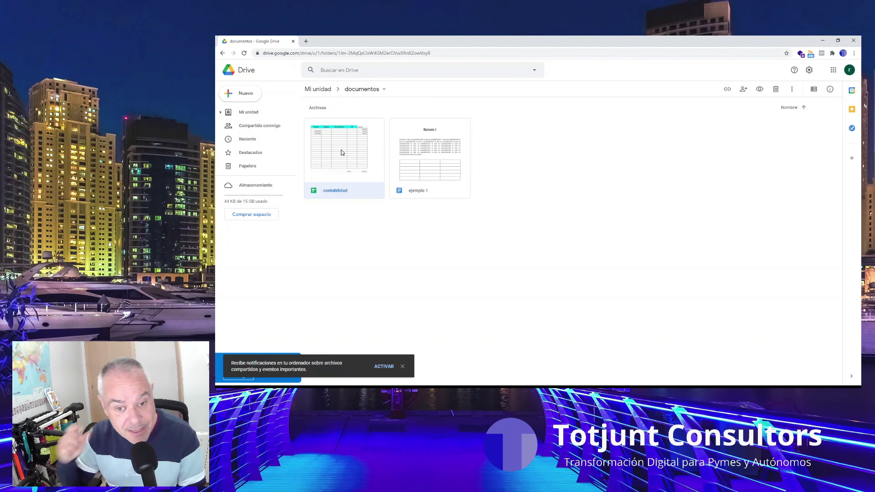